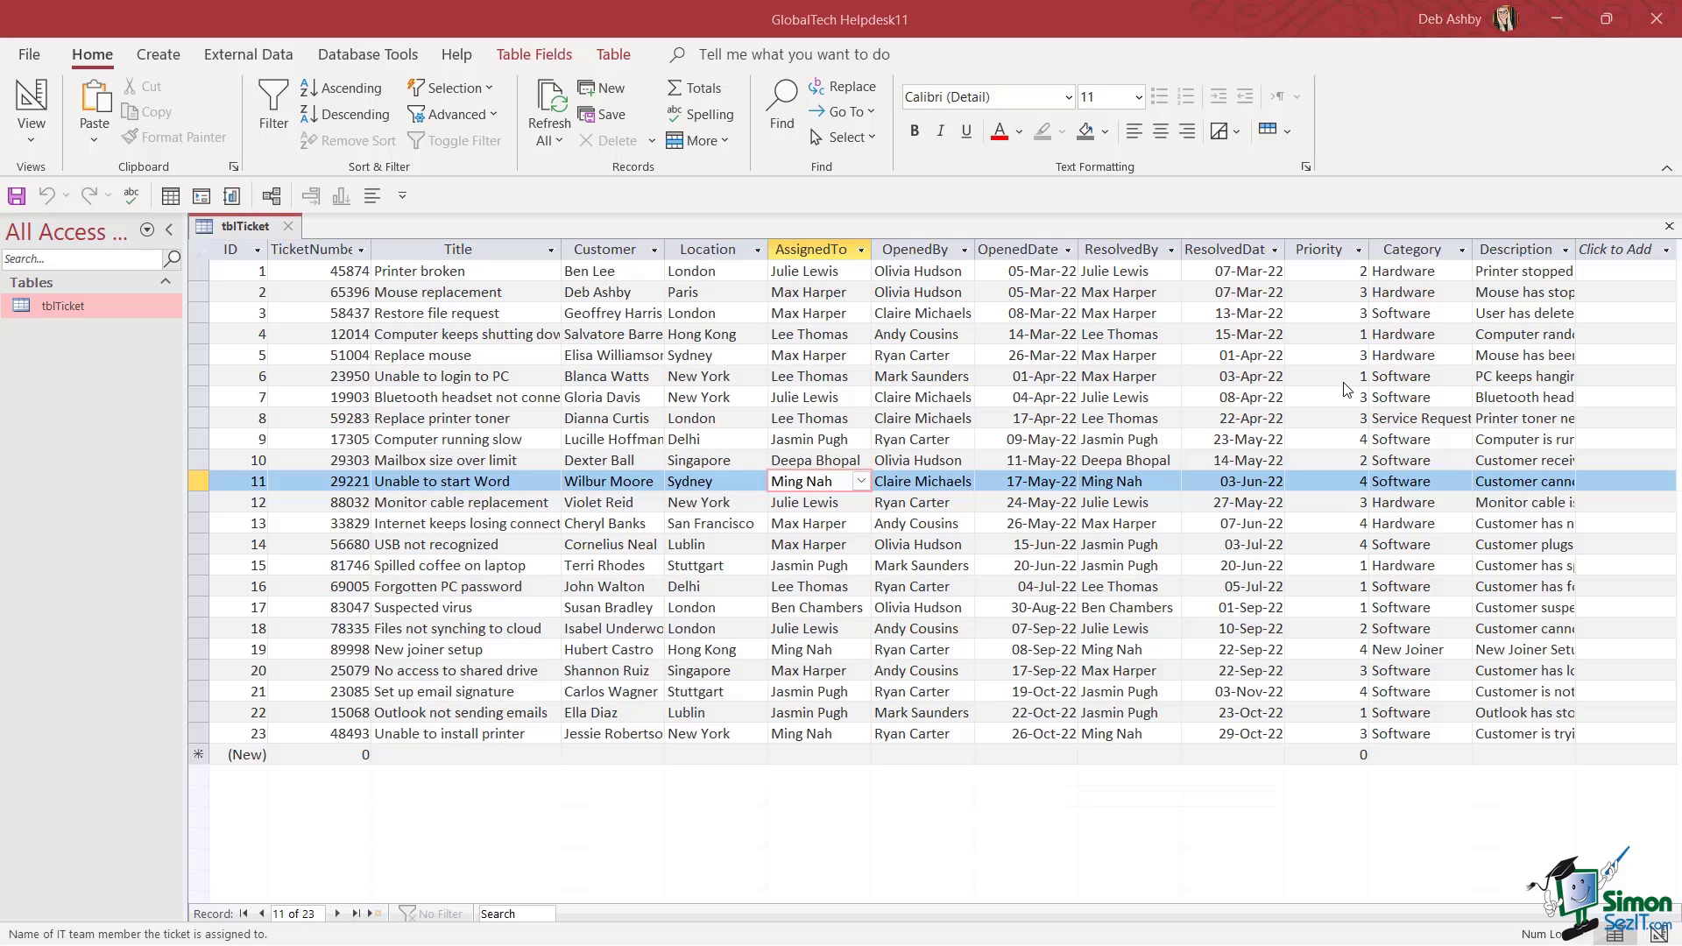
- Create a blank table in Table Design with a Short Text first field named Status
{"action": "left_click", "coordinate": [158, 56]}
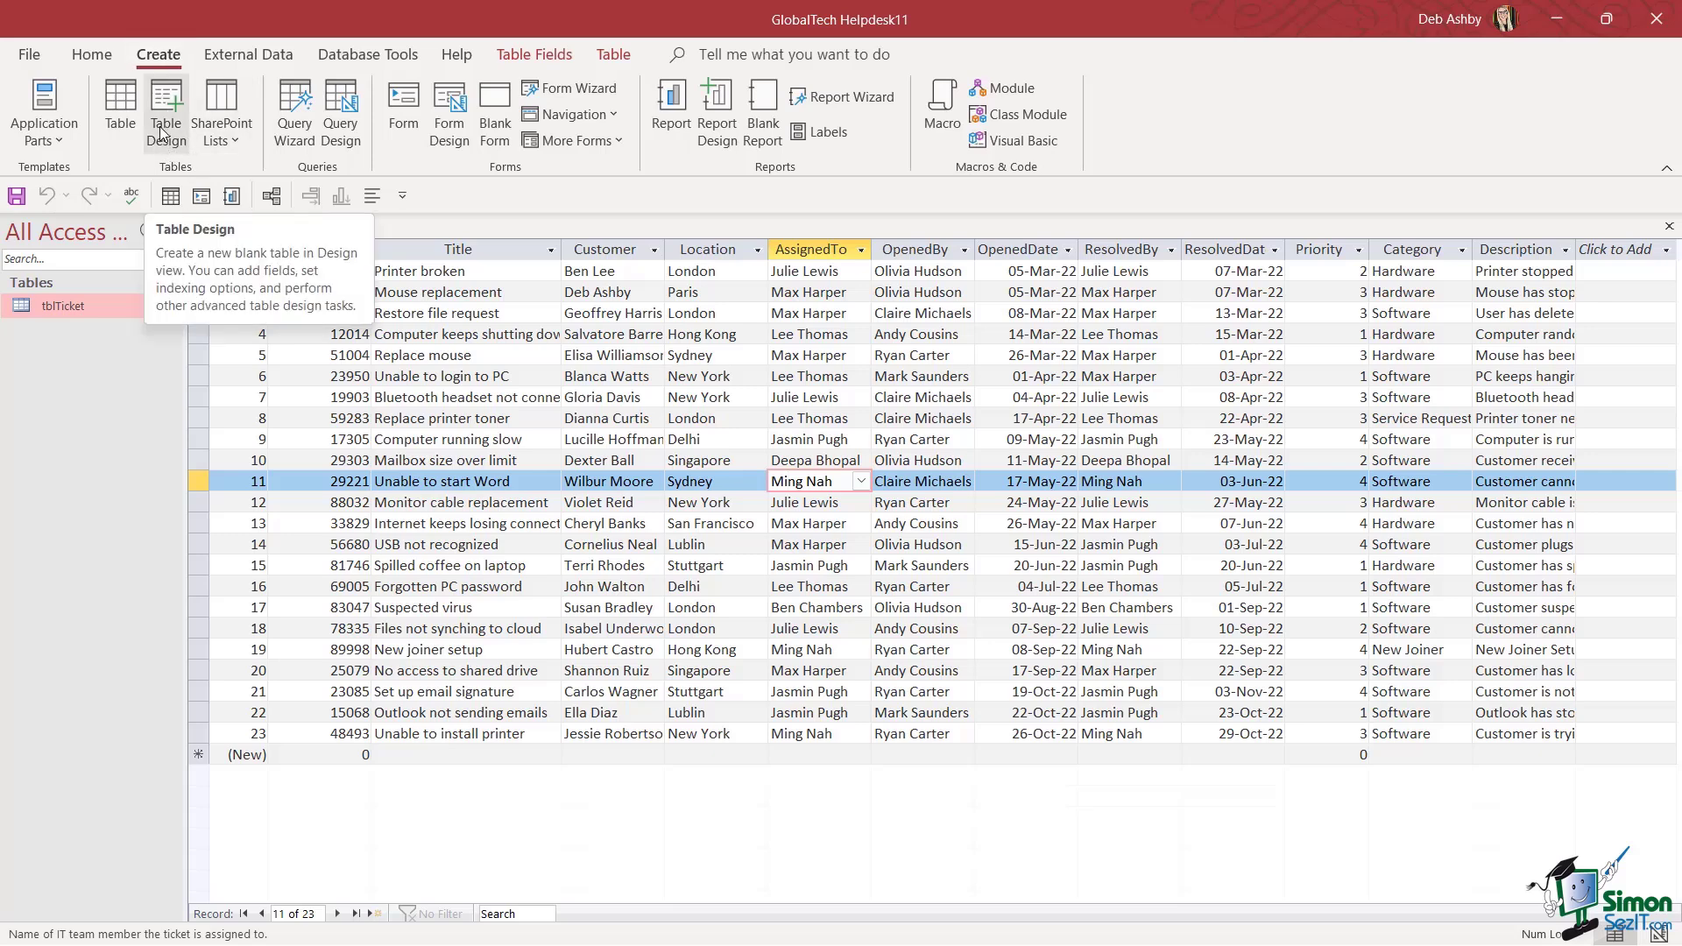
{"action": "left_click", "coordinate": [162, 133]}
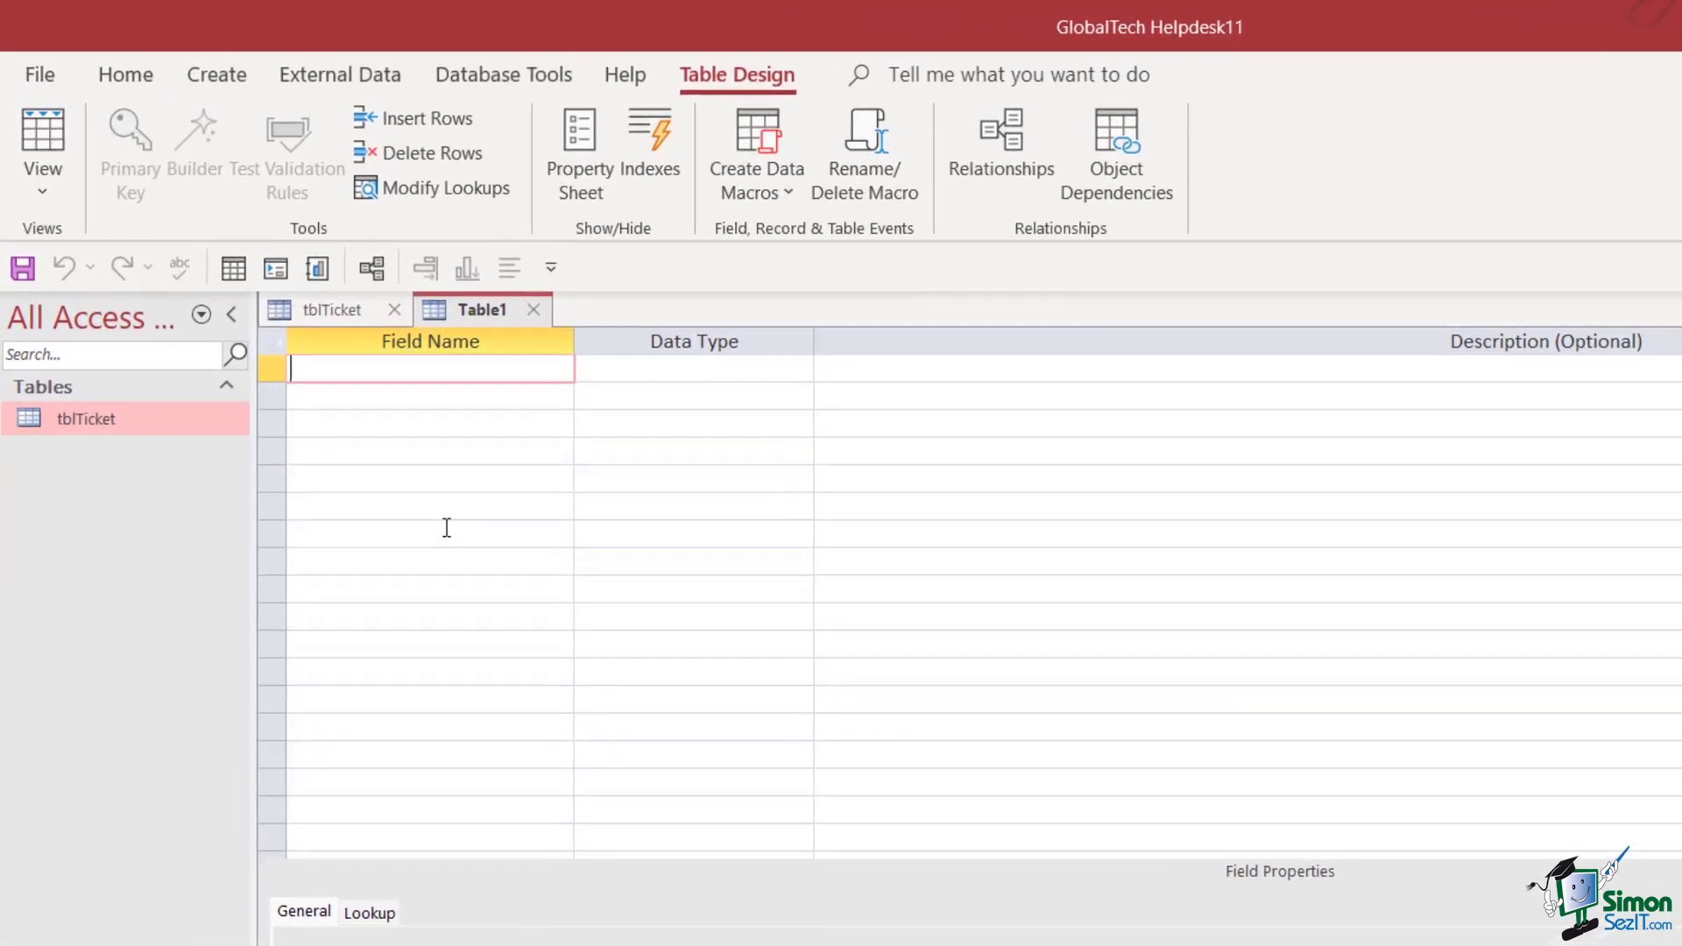
{"action": "type", "text": "Statuss"}
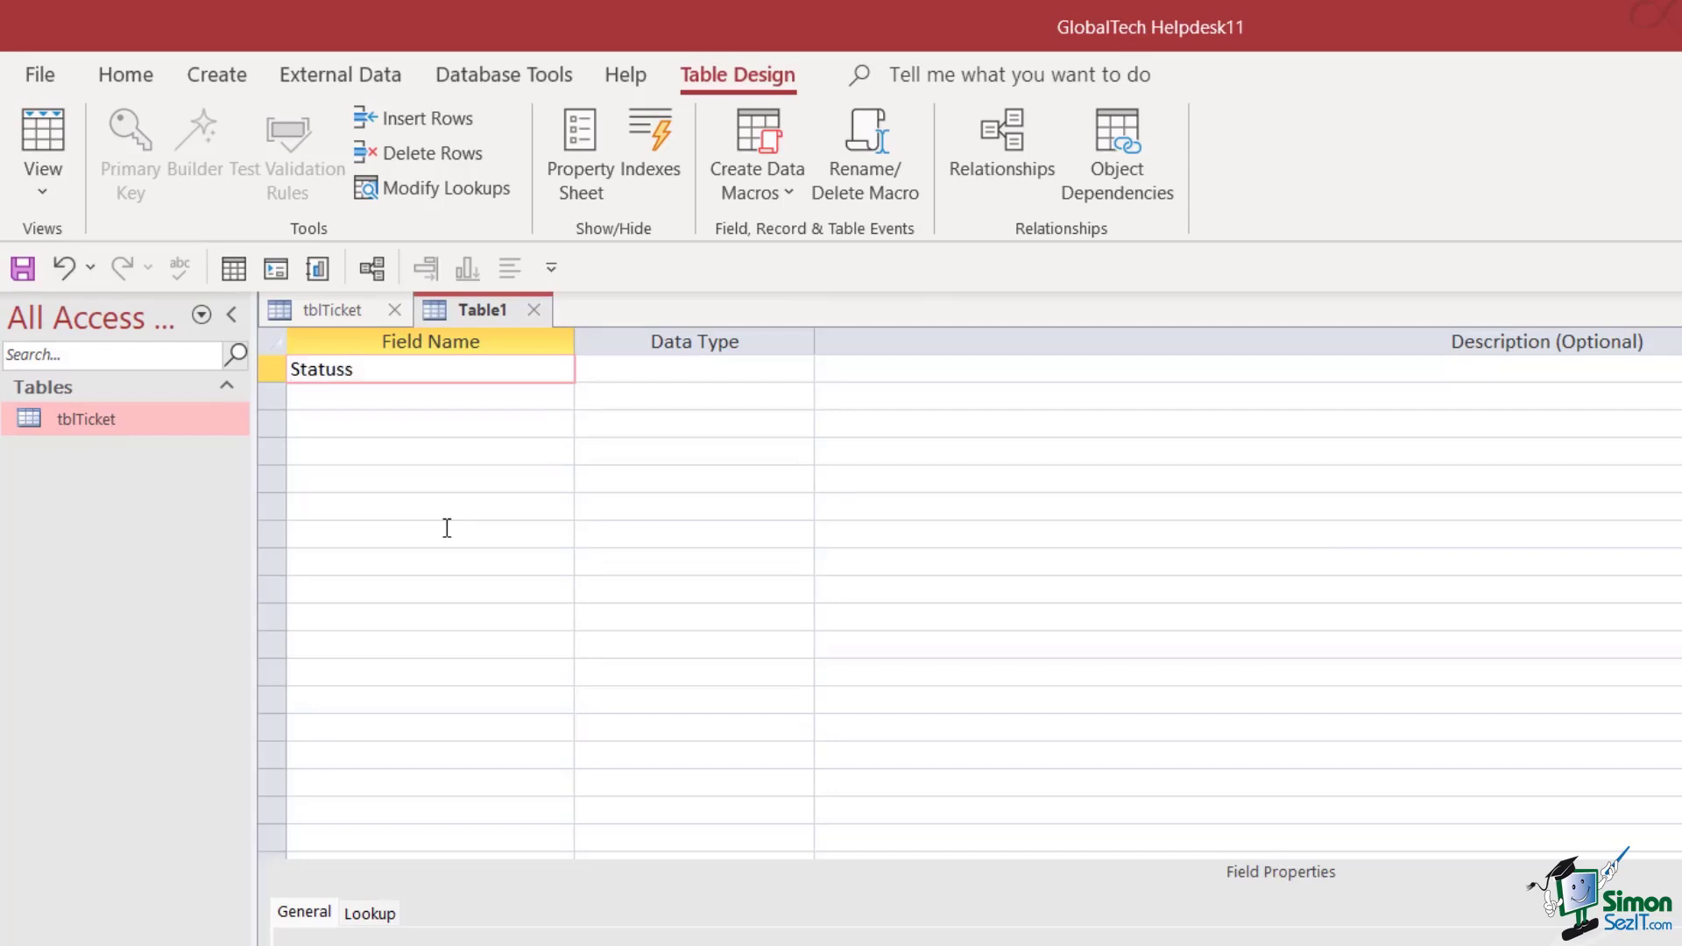
{"action": "key", "text": "BackSpace"}
{"action": "left_click", "coordinate": [644, 369]}
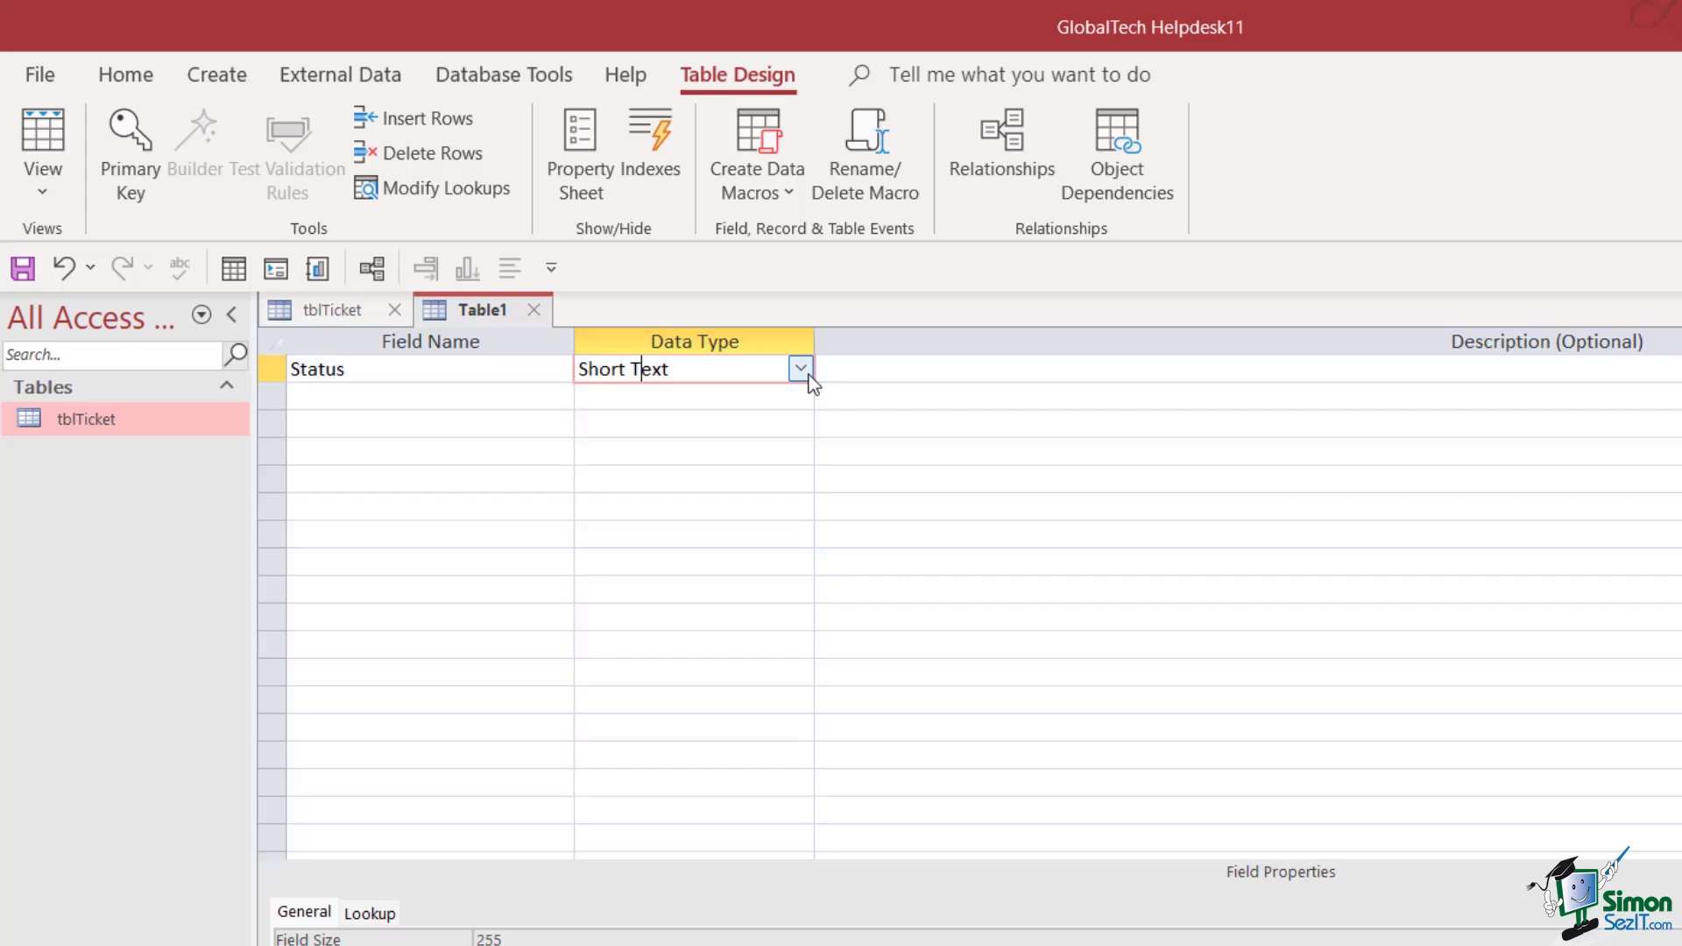
{"action": "left_click", "coordinate": [801, 369]}
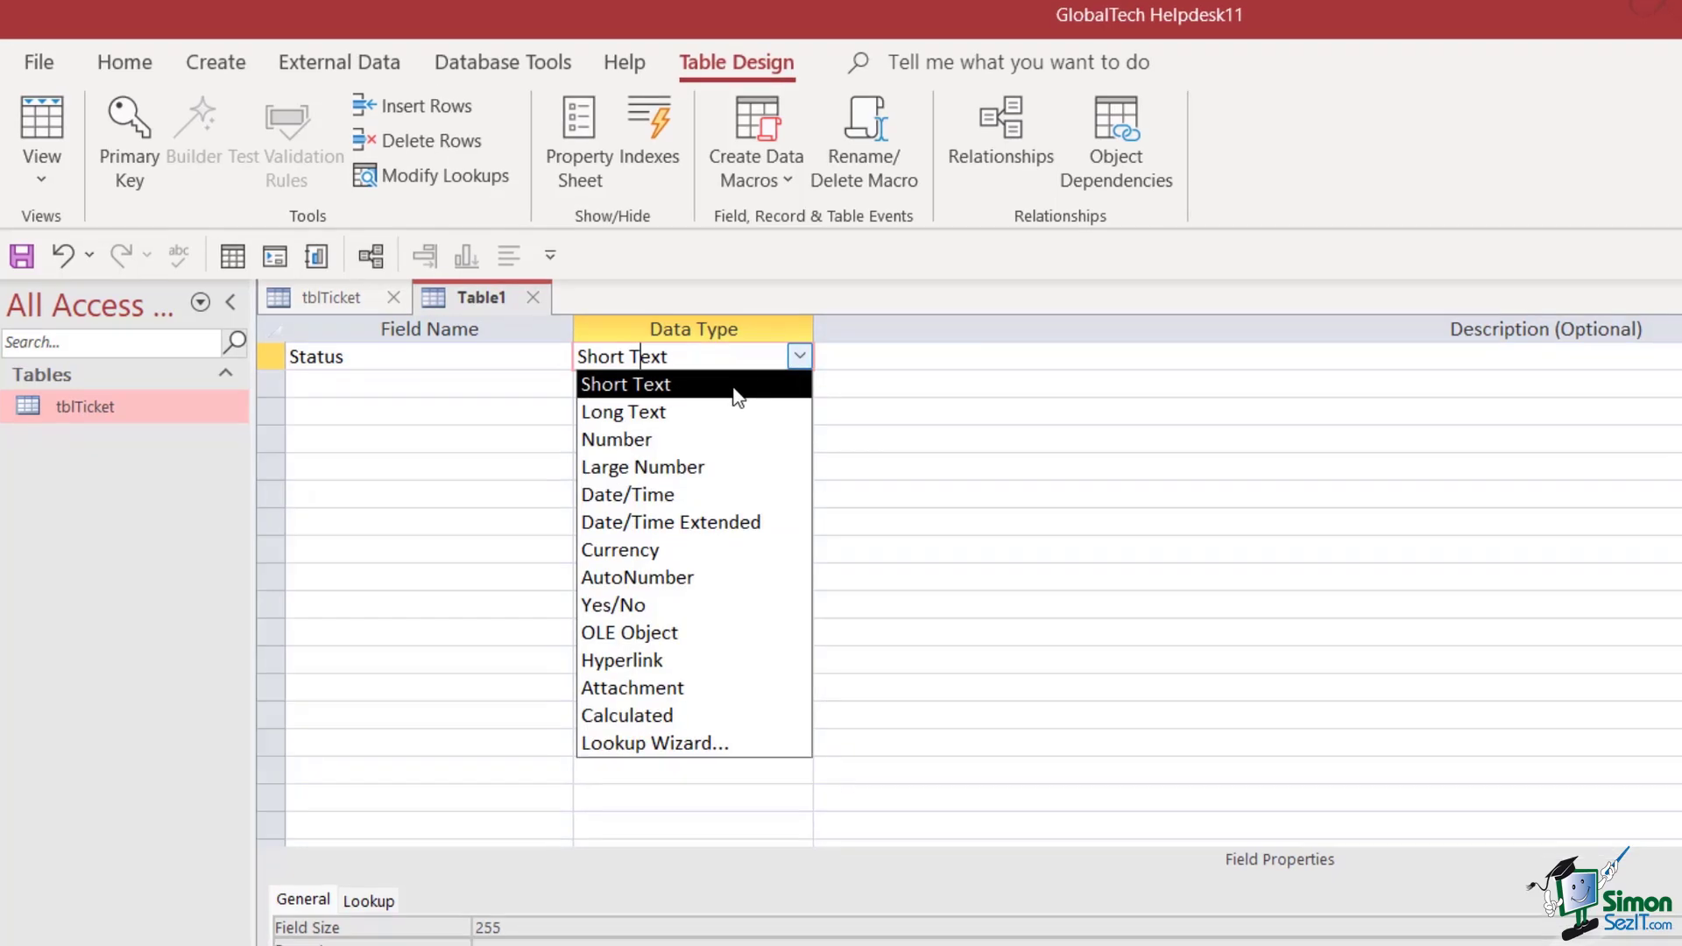
{"action": "left_click", "coordinate": [739, 397]}
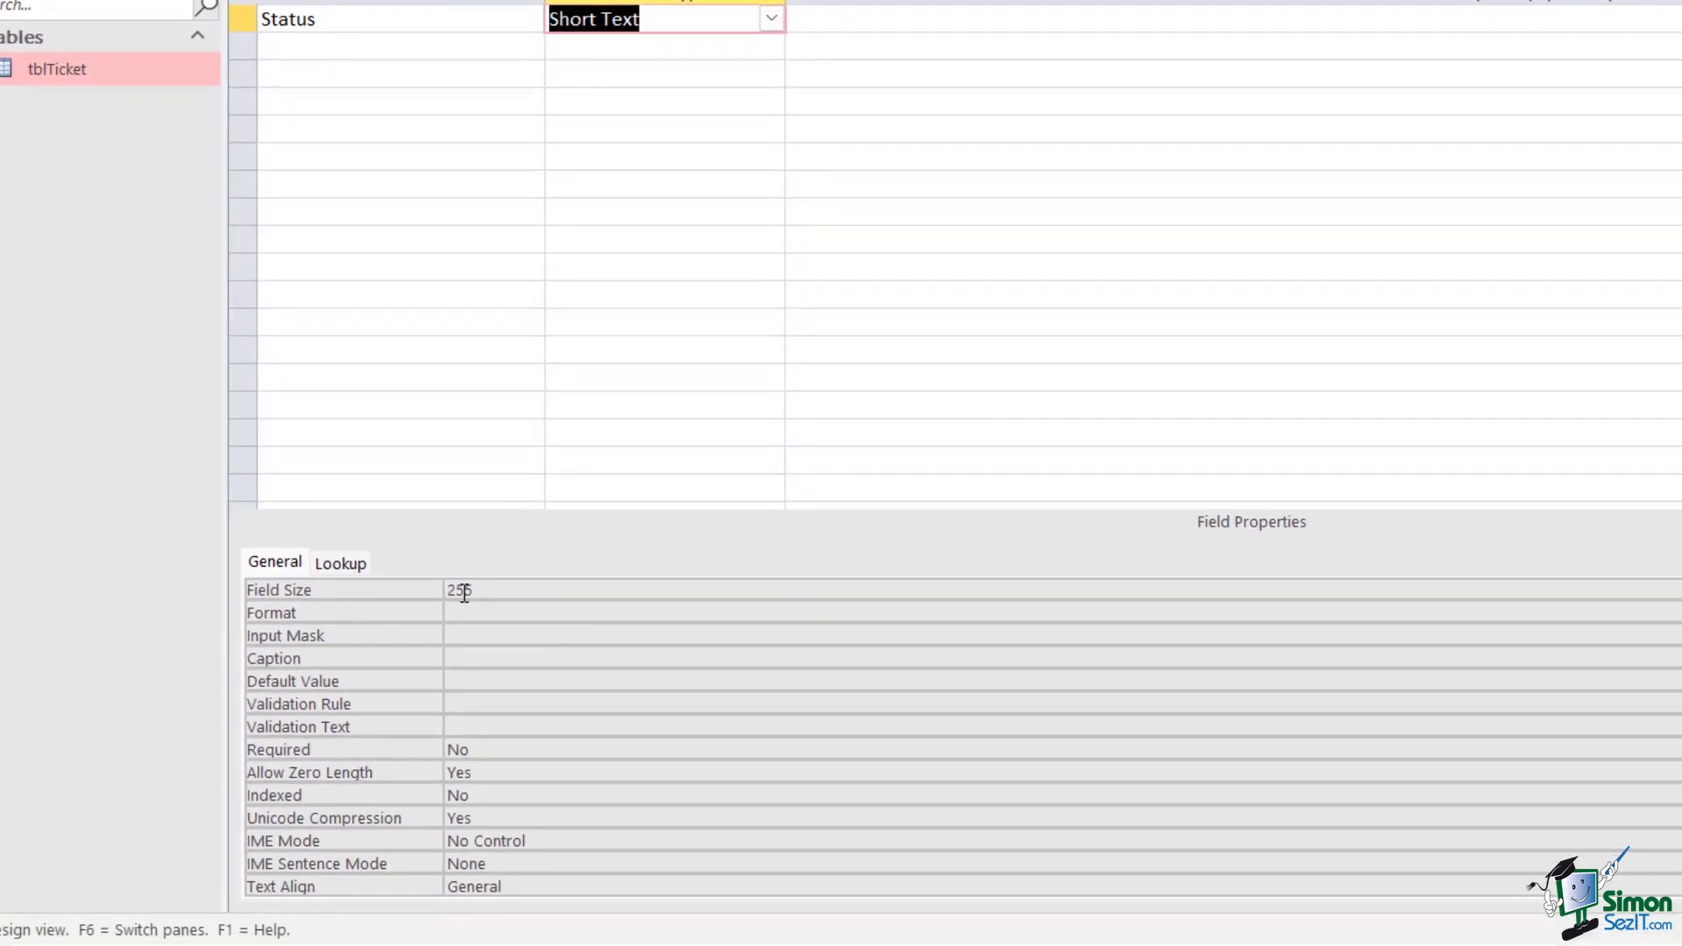
- Give Status field size 50, Required Yes, Allow Zero Length No, Indexed Yes (Duplicates OK), then select its row
{"action": "double_click", "coordinate": [464, 594]}
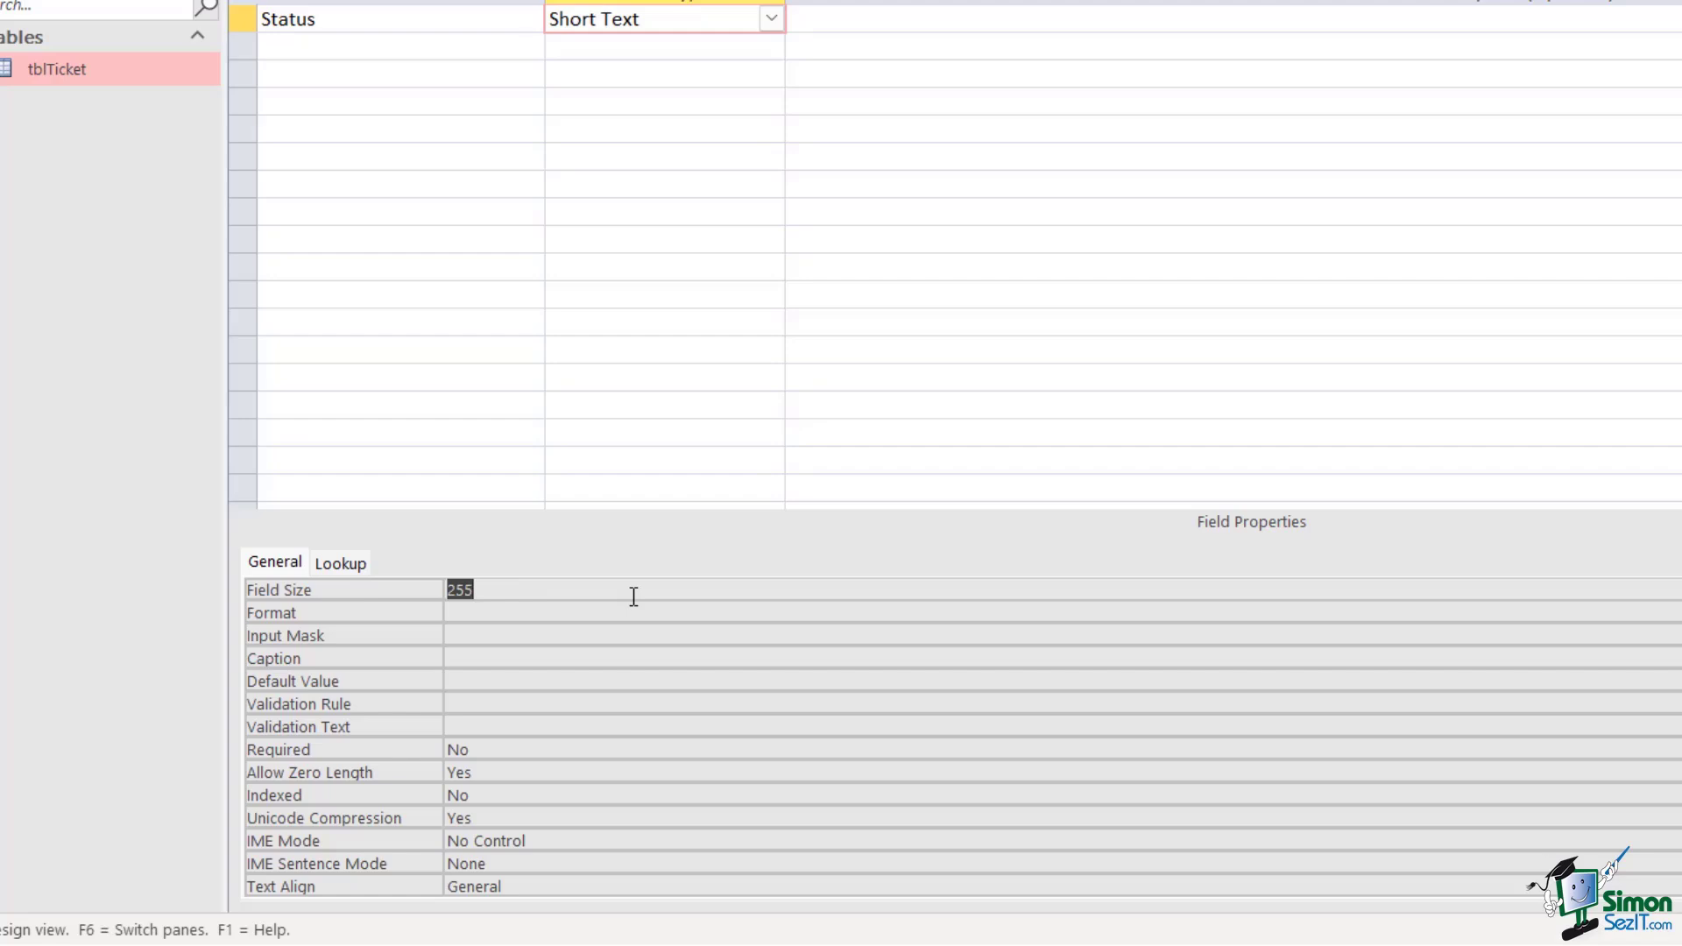
{"action": "type", "text": "50"}
{"action": "double_click", "coordinate": [458, 751]}
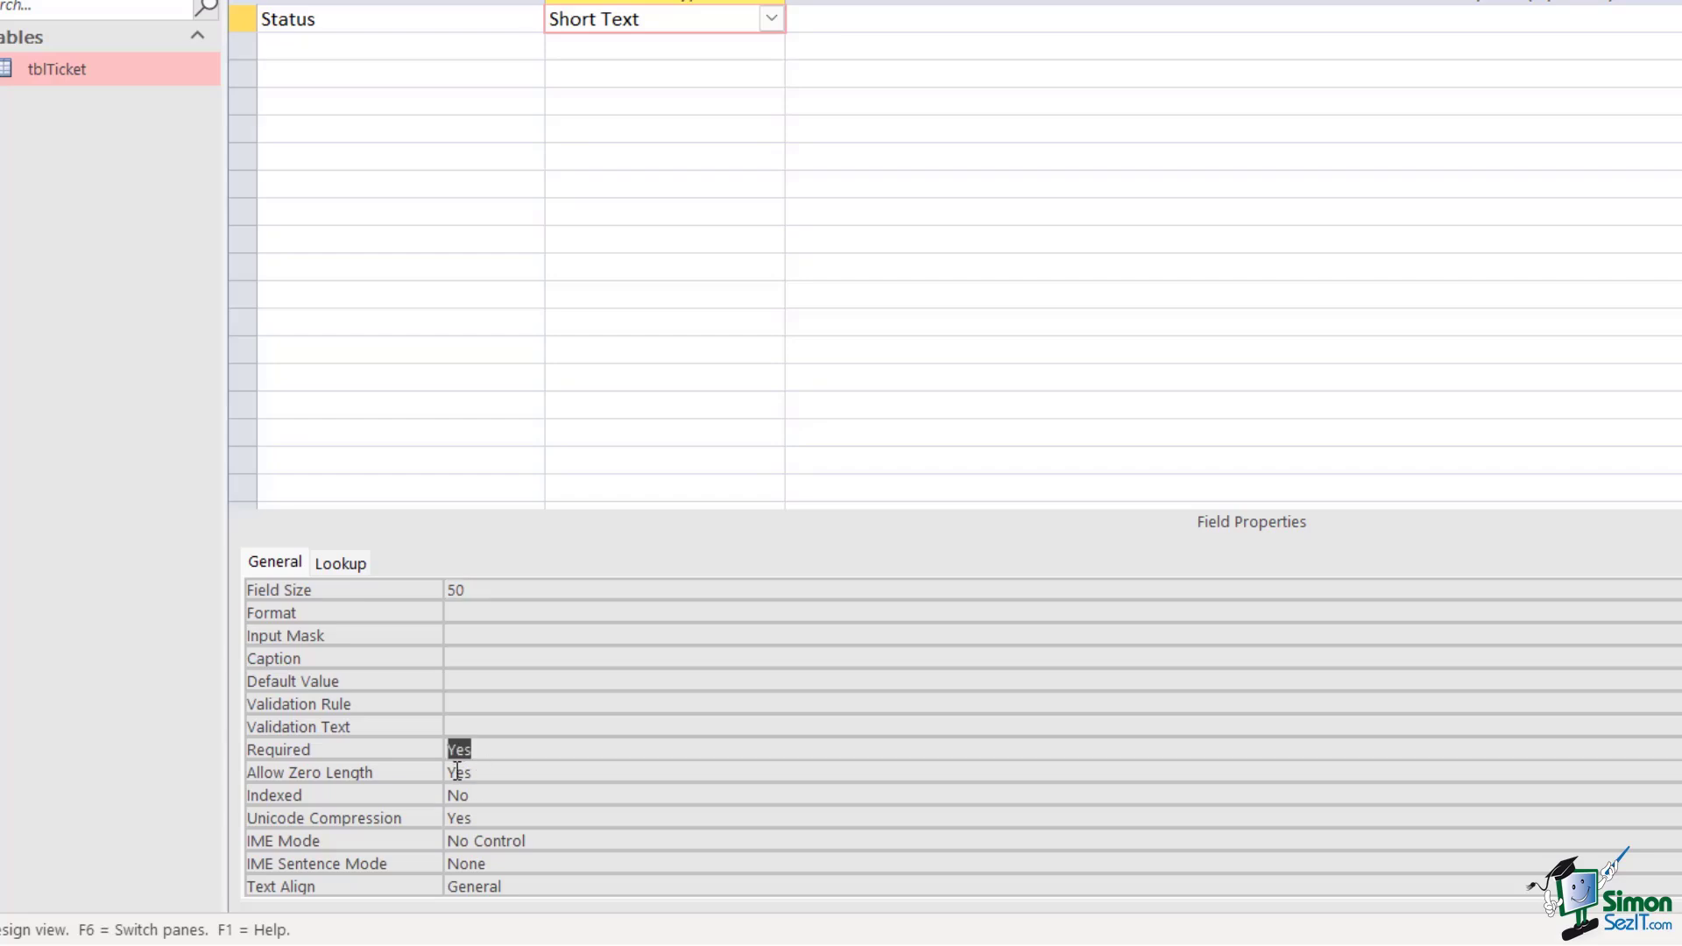
{"action": "double_click", "coordinate": [457, 772]}
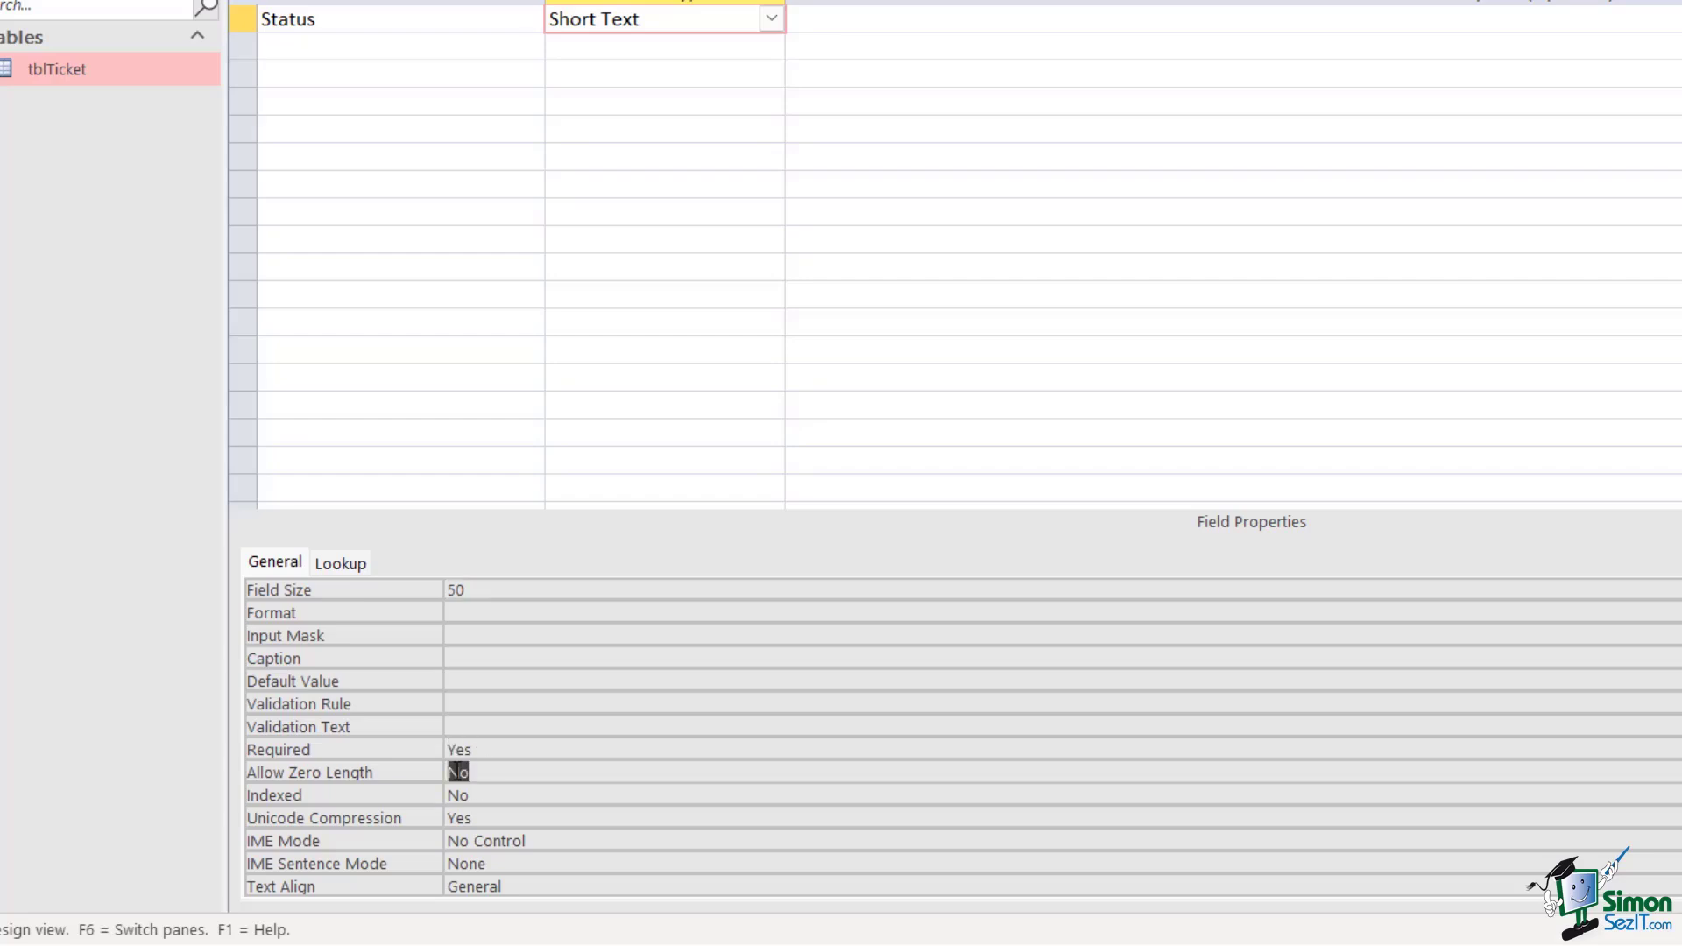
{"action": "double_click", "coordinate": [459, 795]}
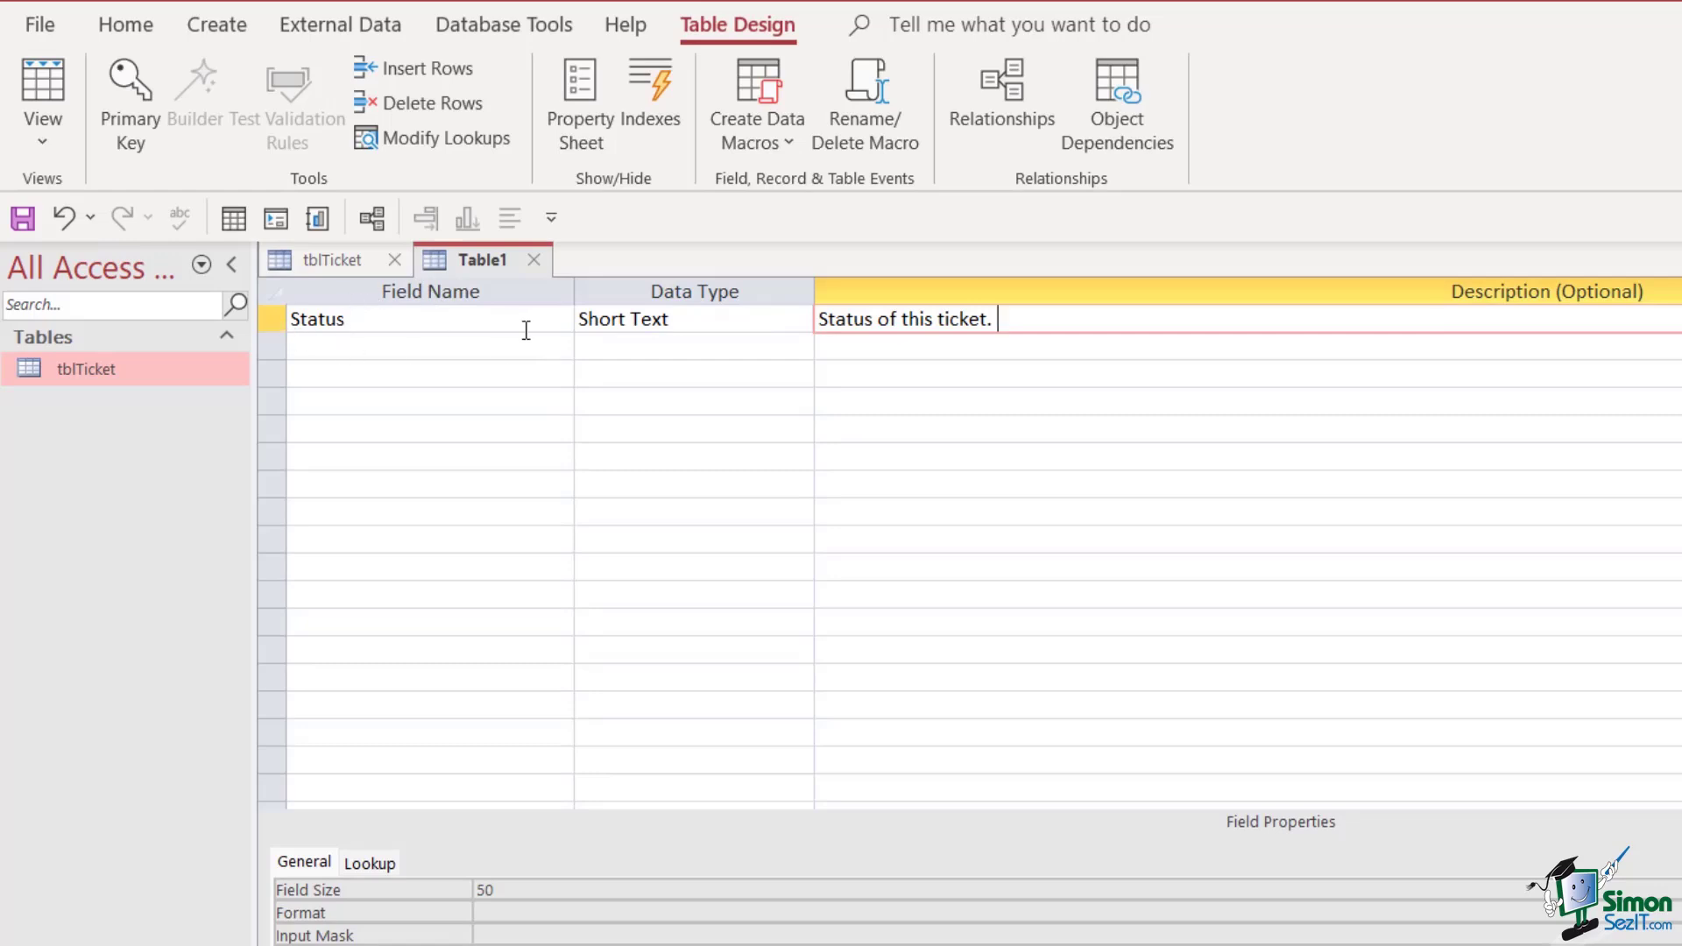
{"action": "left_click", "coordinate": [272, 320]}
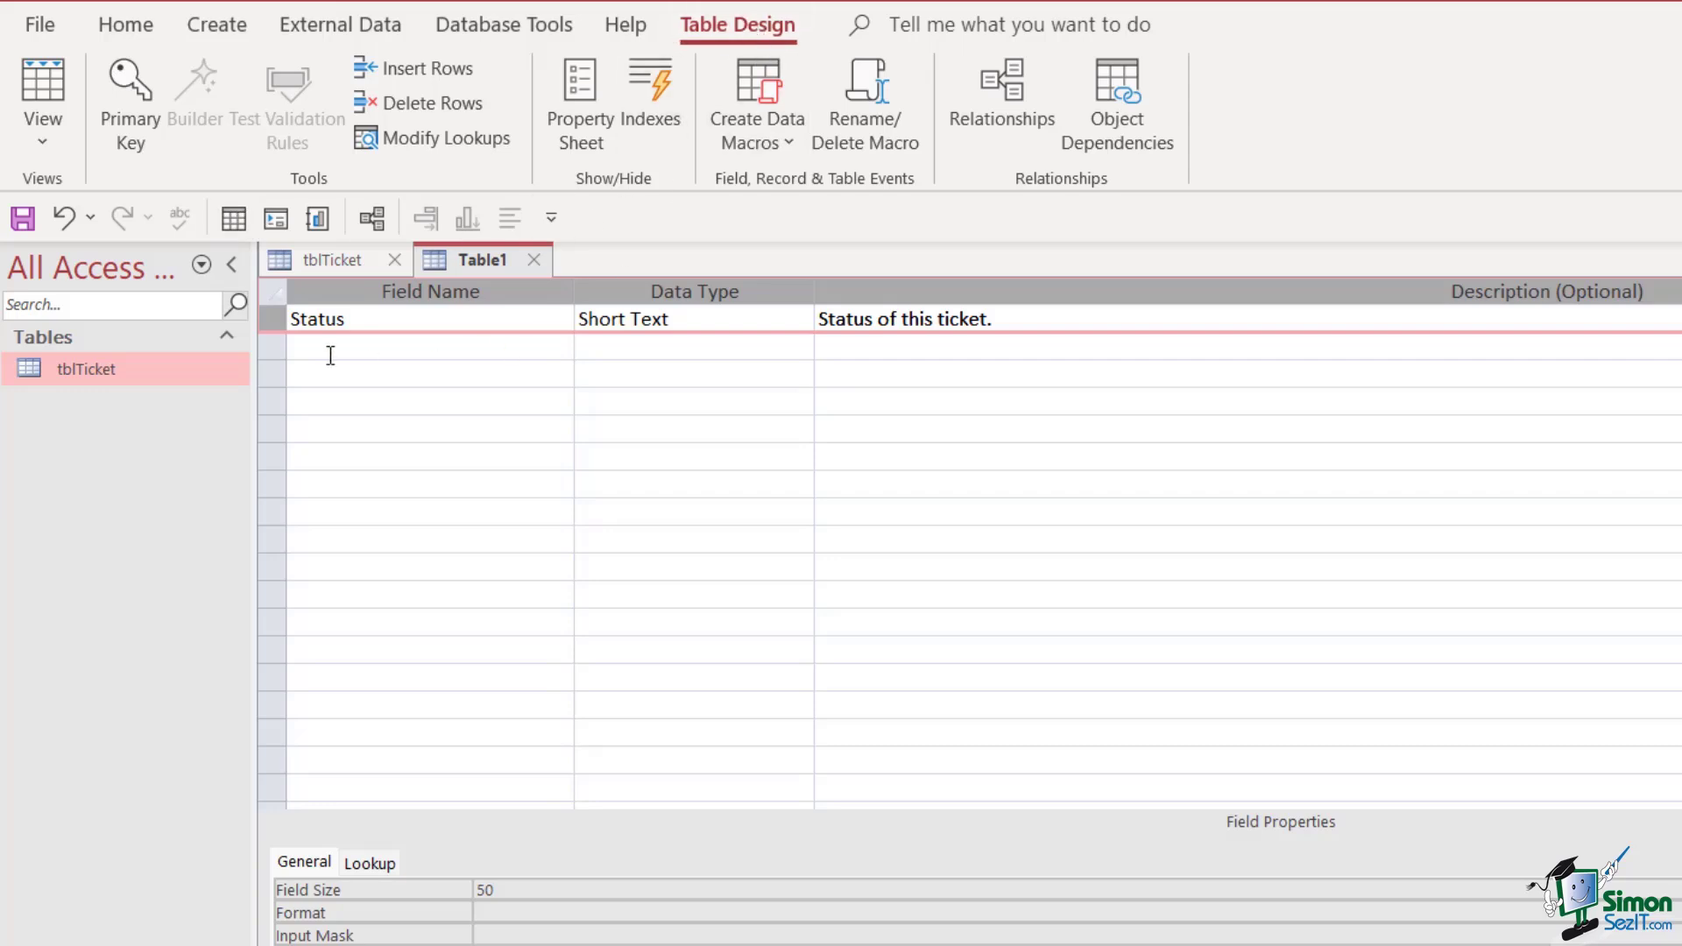
- Make Status the primary key and save the table as tblStatus, switching to datasheet view
{"action": "left_click", "coordinate": [151, 113]}
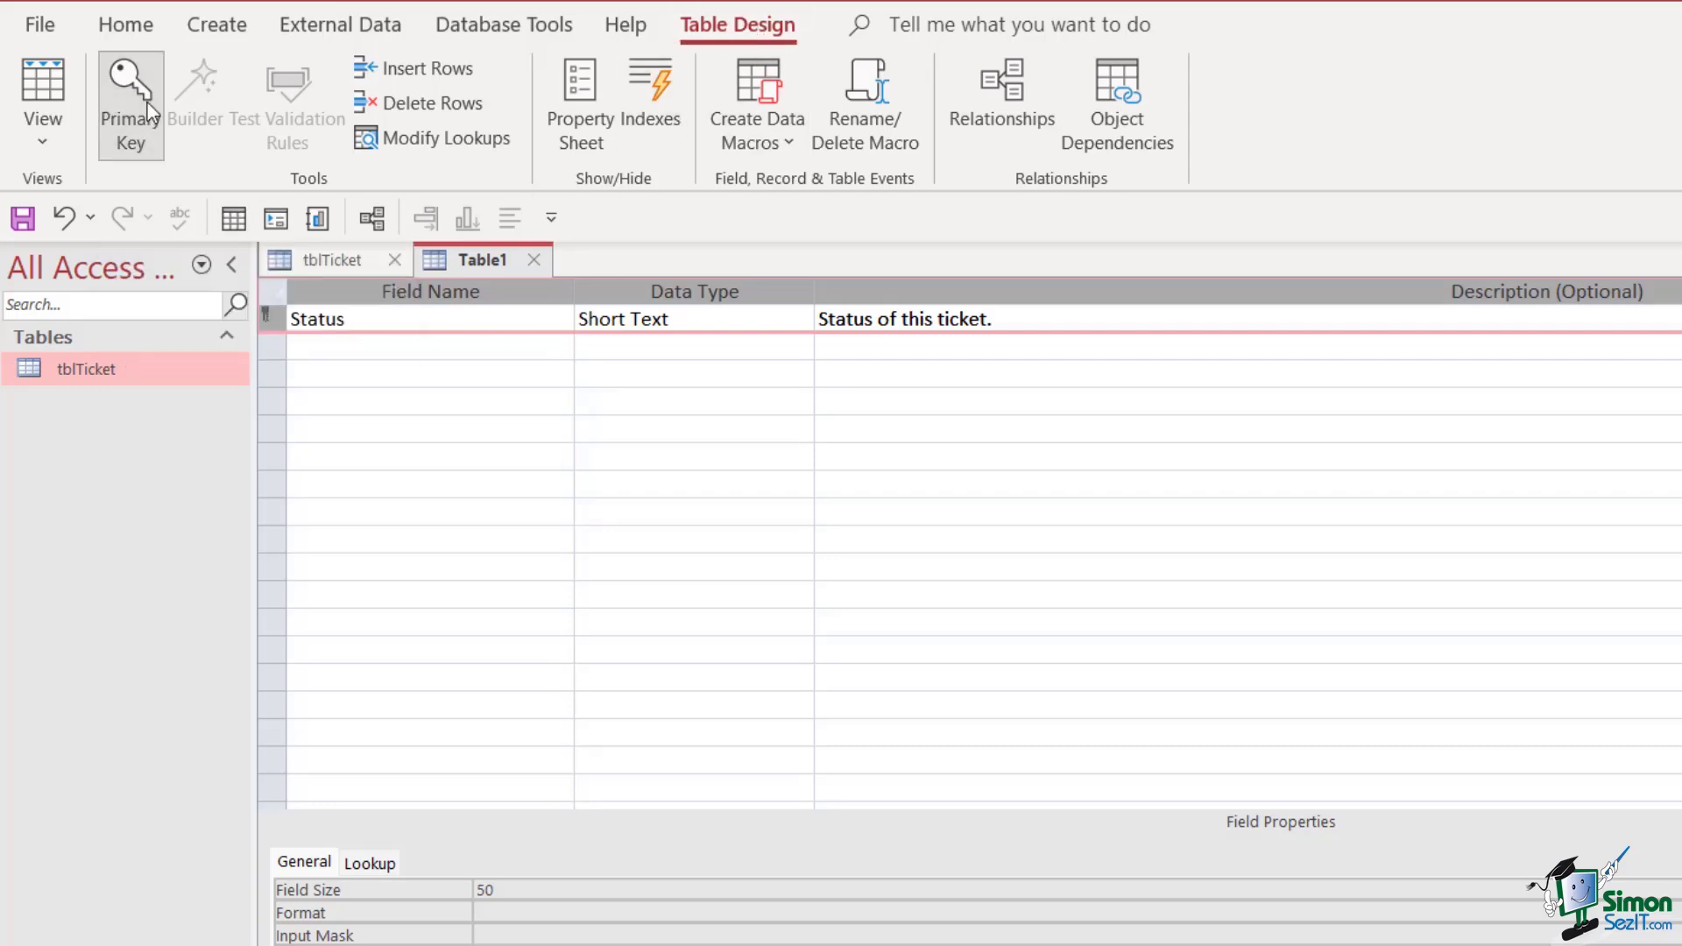
{"action": "right_click", "coordinate": [488, 262]}
{"action": "left_click", "coordinate": [598, 462]}
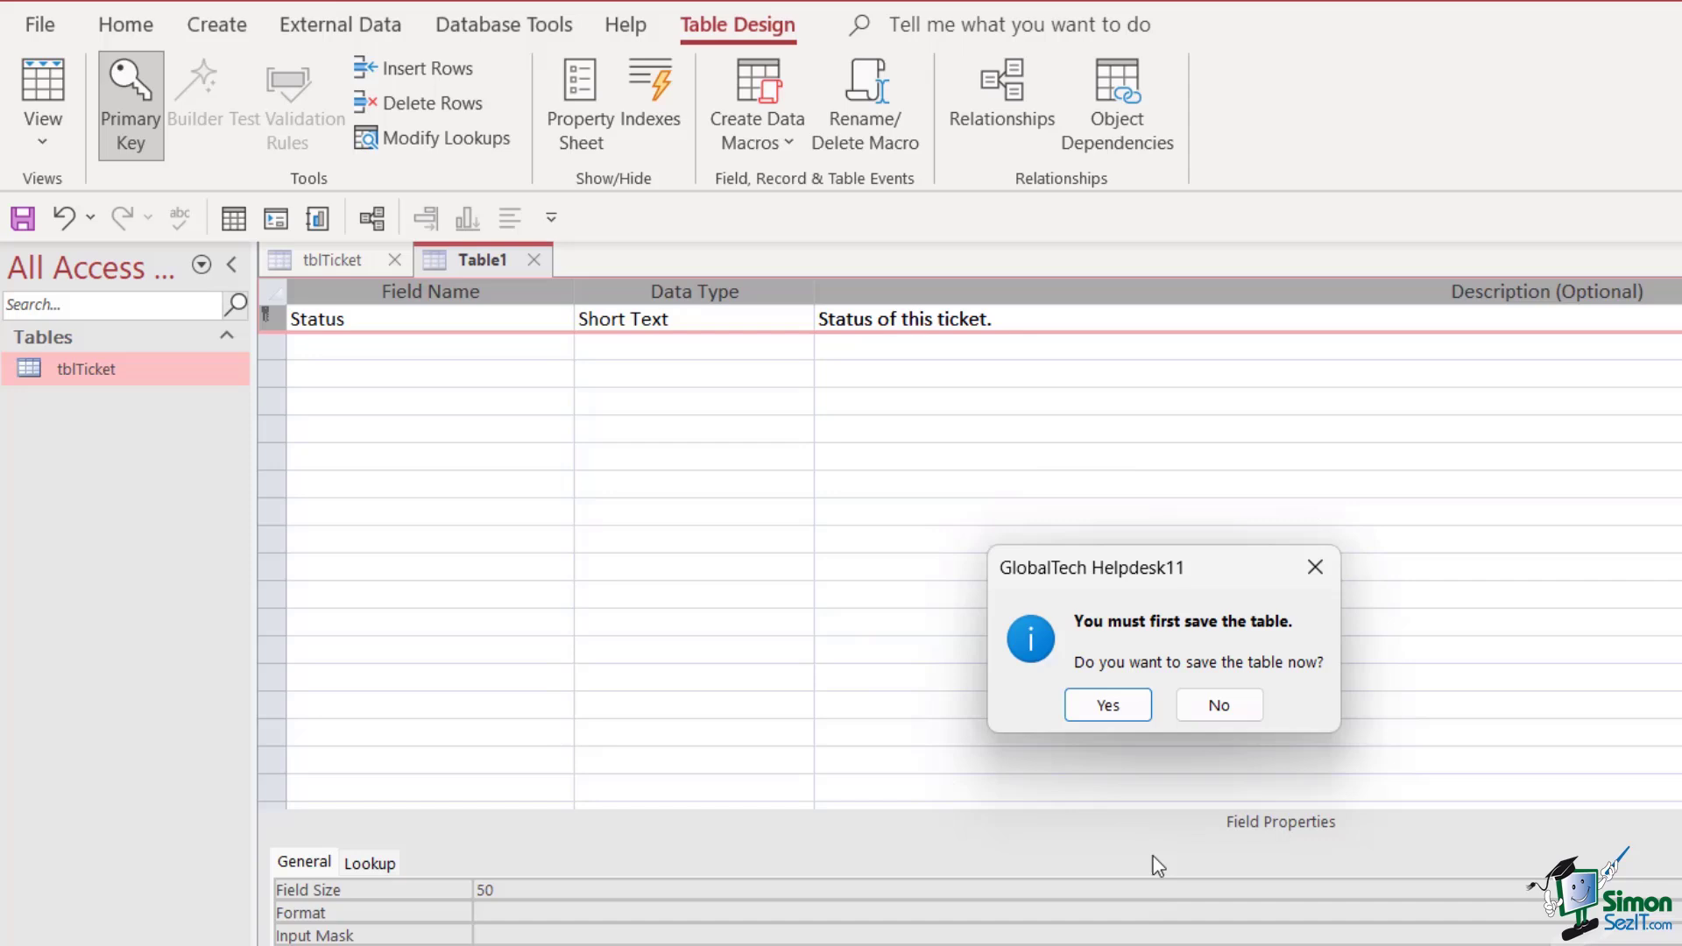
{"action": "left_click", "coordinate": [1108, 706]}
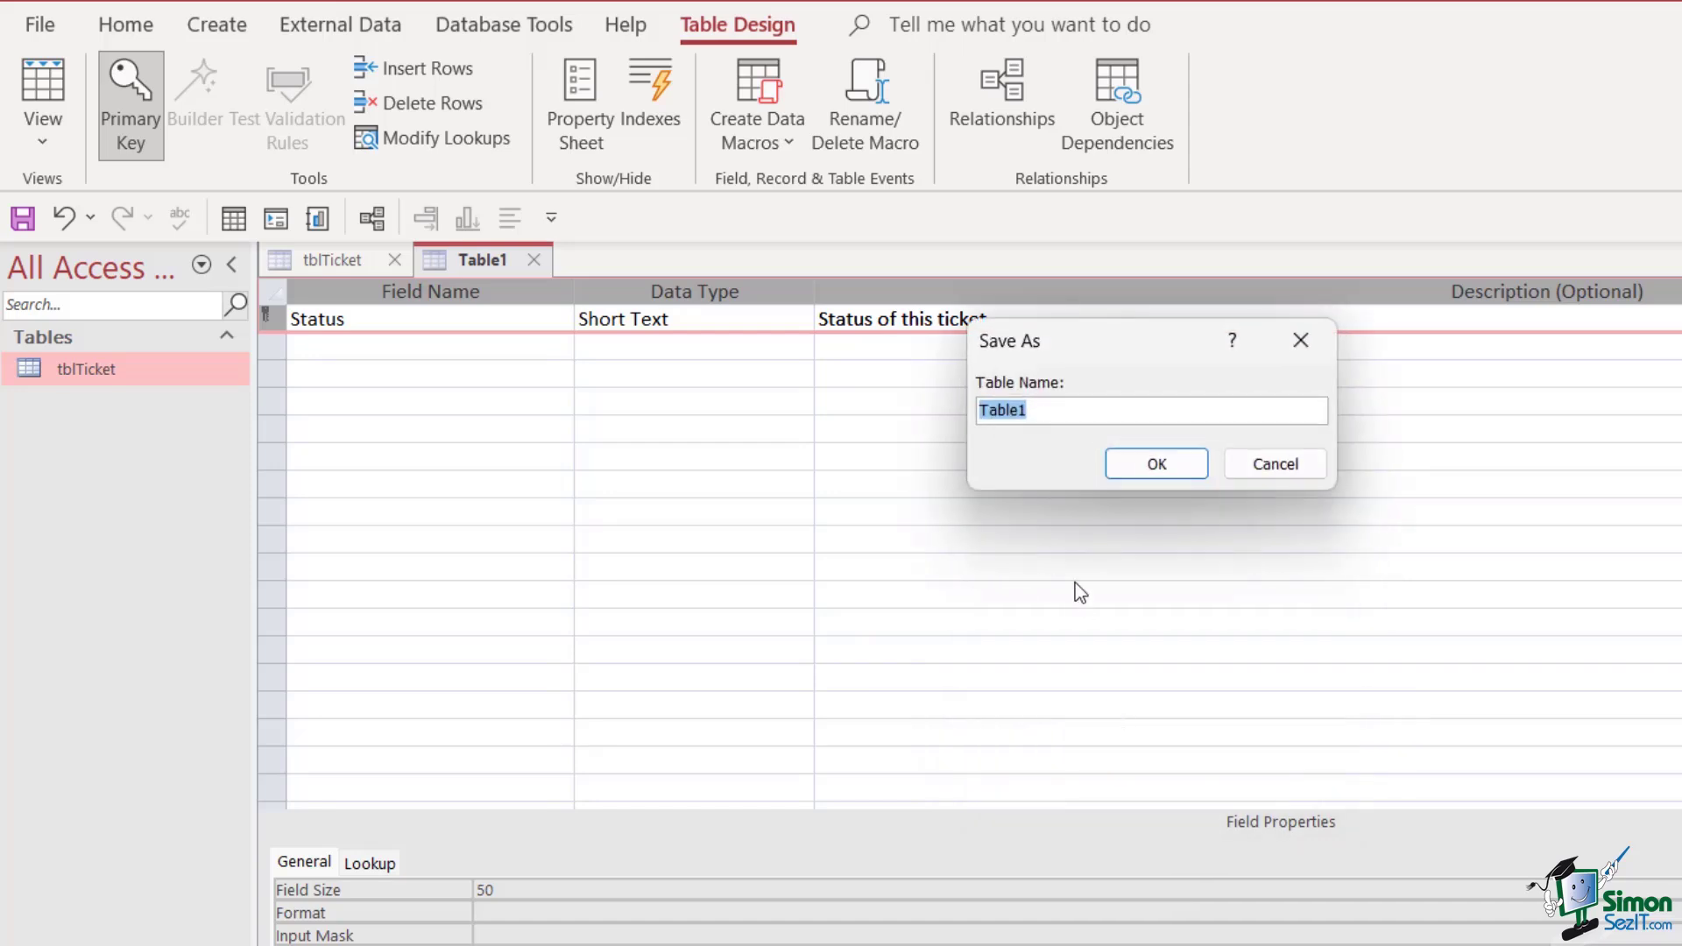
{"action": "type", "text": "tblStatus"}
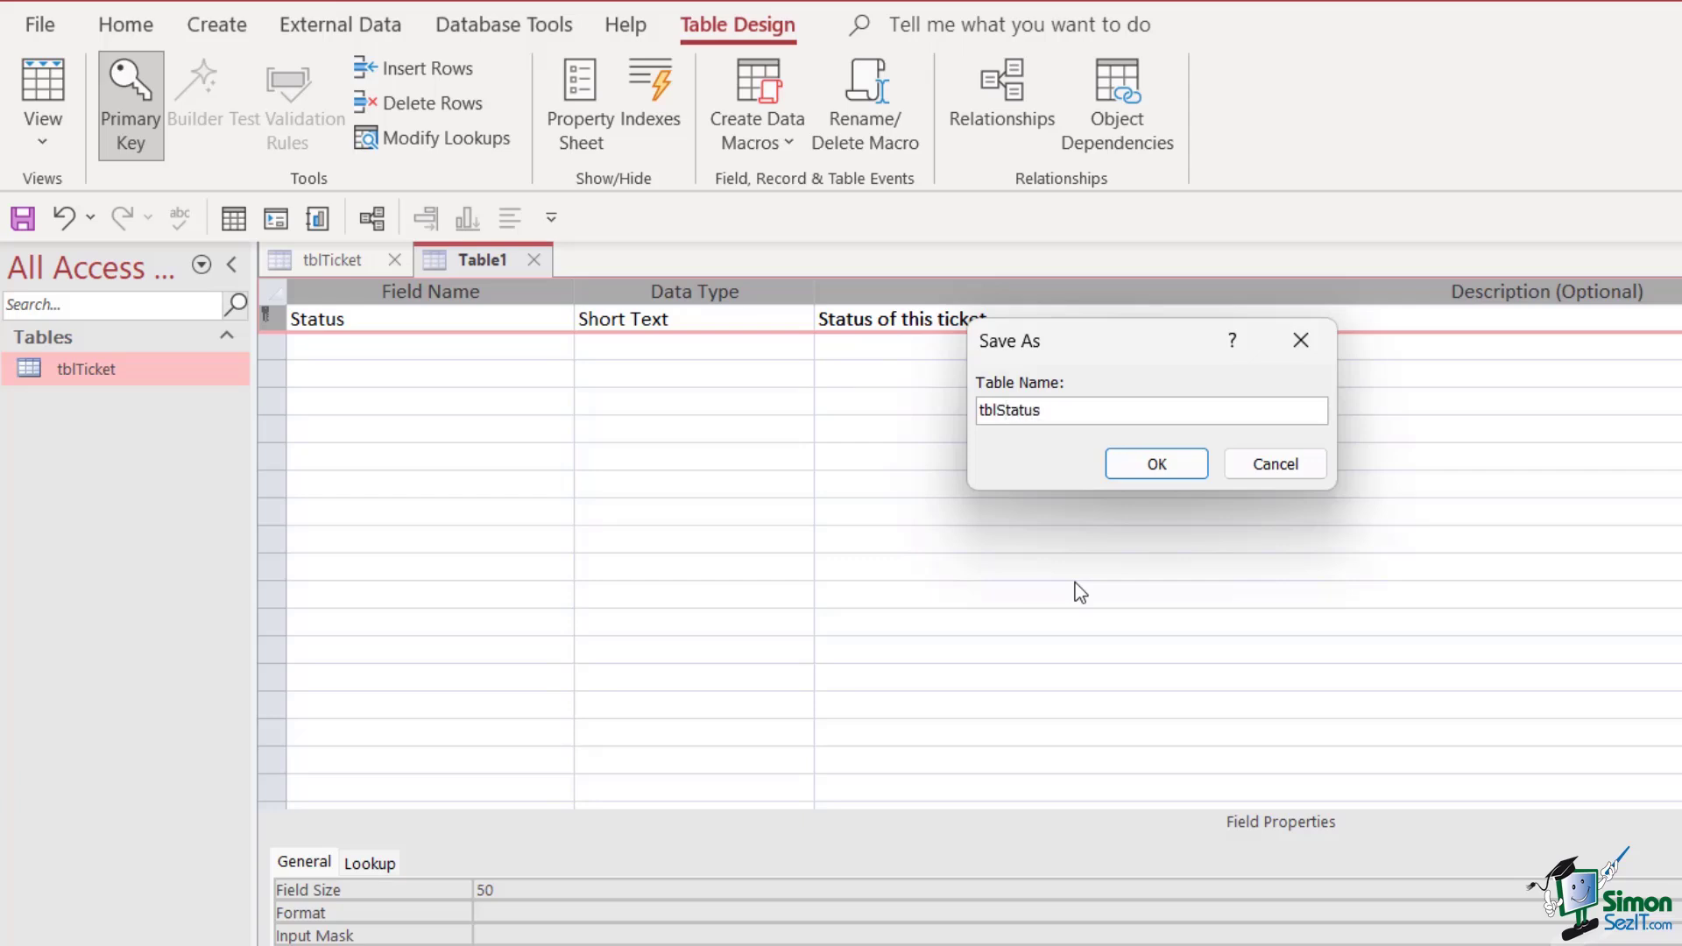
{"action": "left_click", "coordinate": [1148, 461]}
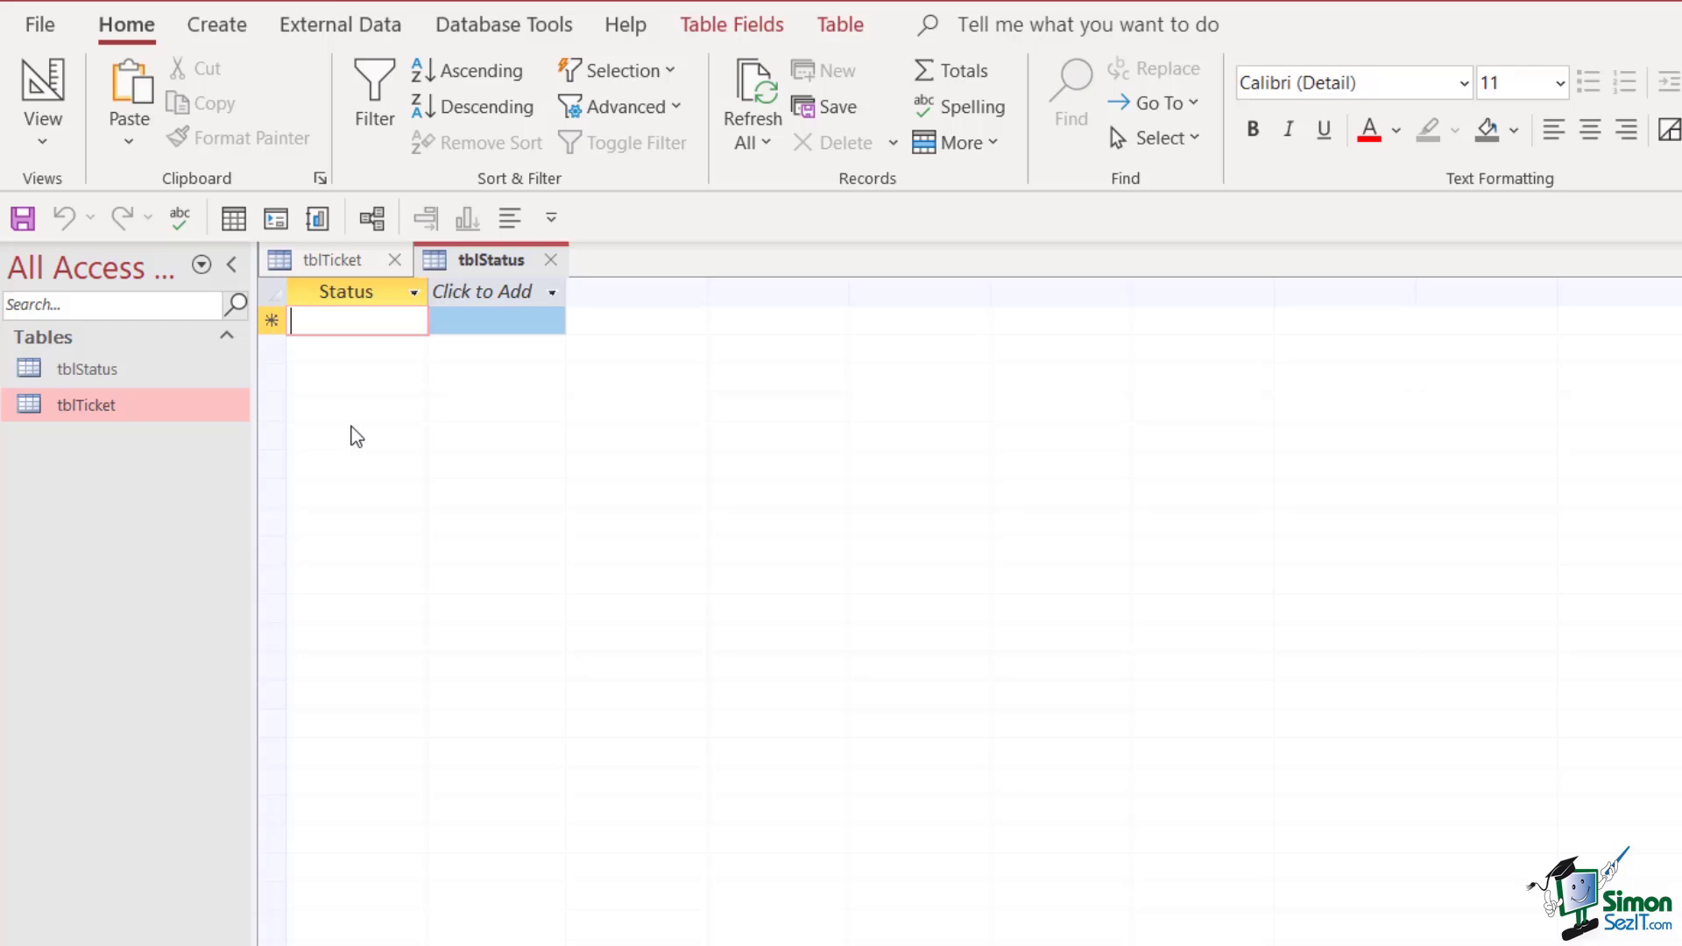
- Enter the four status records Active, On-Hold, Resolved and Closed in tblStatus
{"action": "type", "text": "Active"}
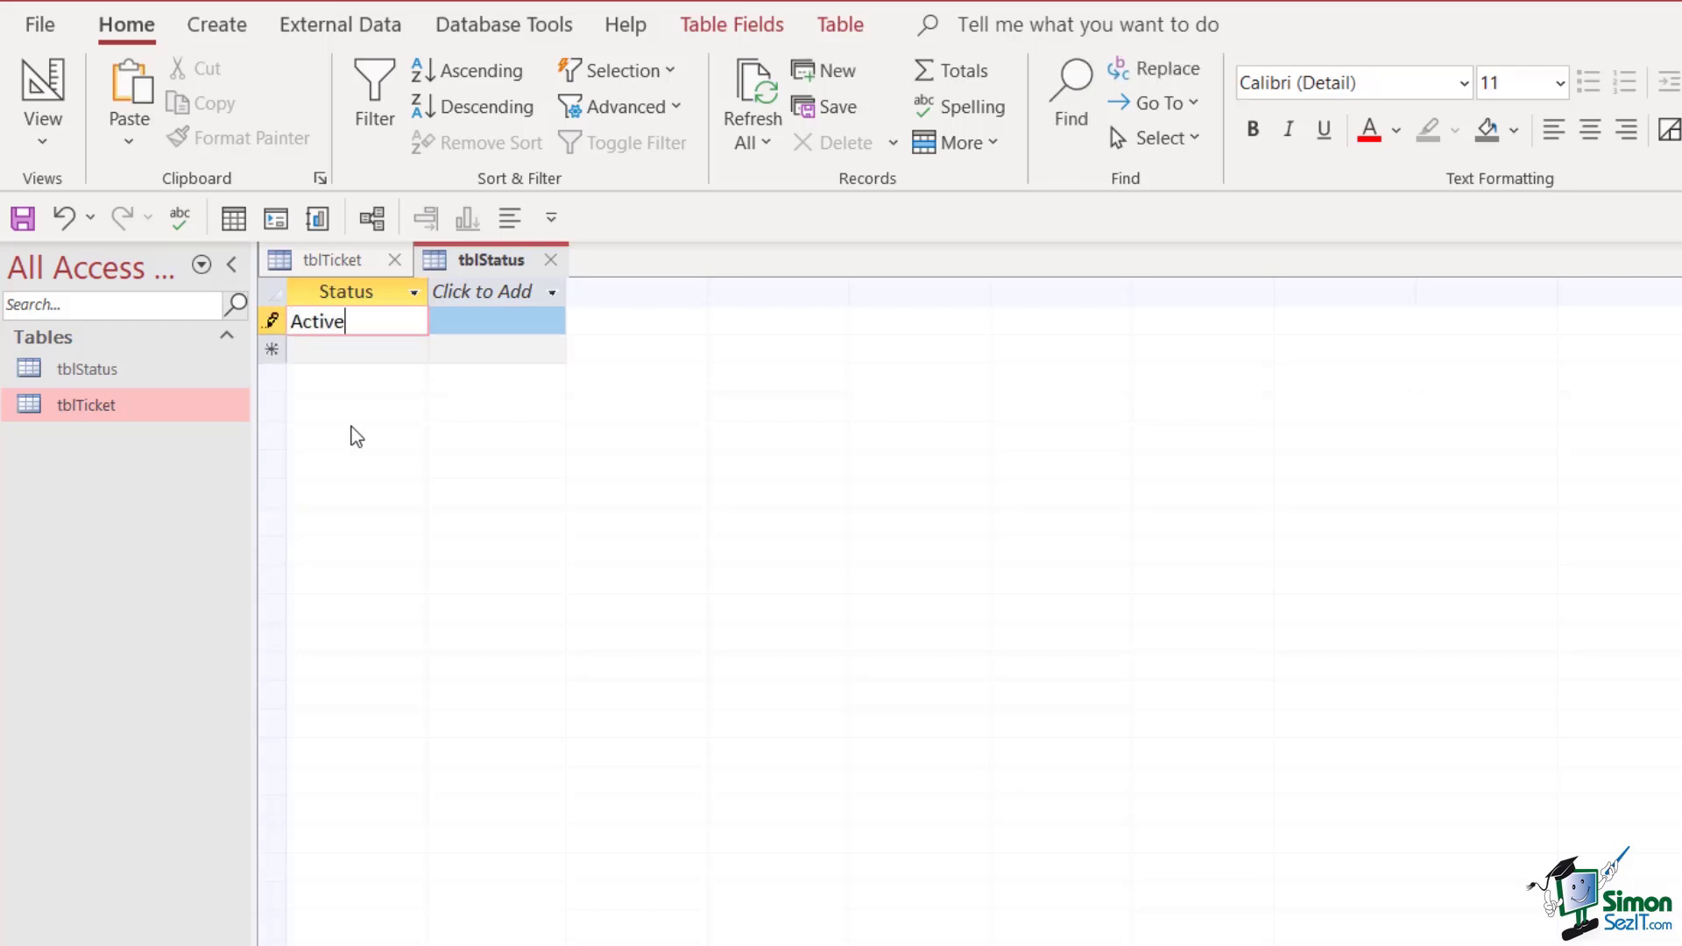
{"action": "left_click", "coordinate": [319, 344]}
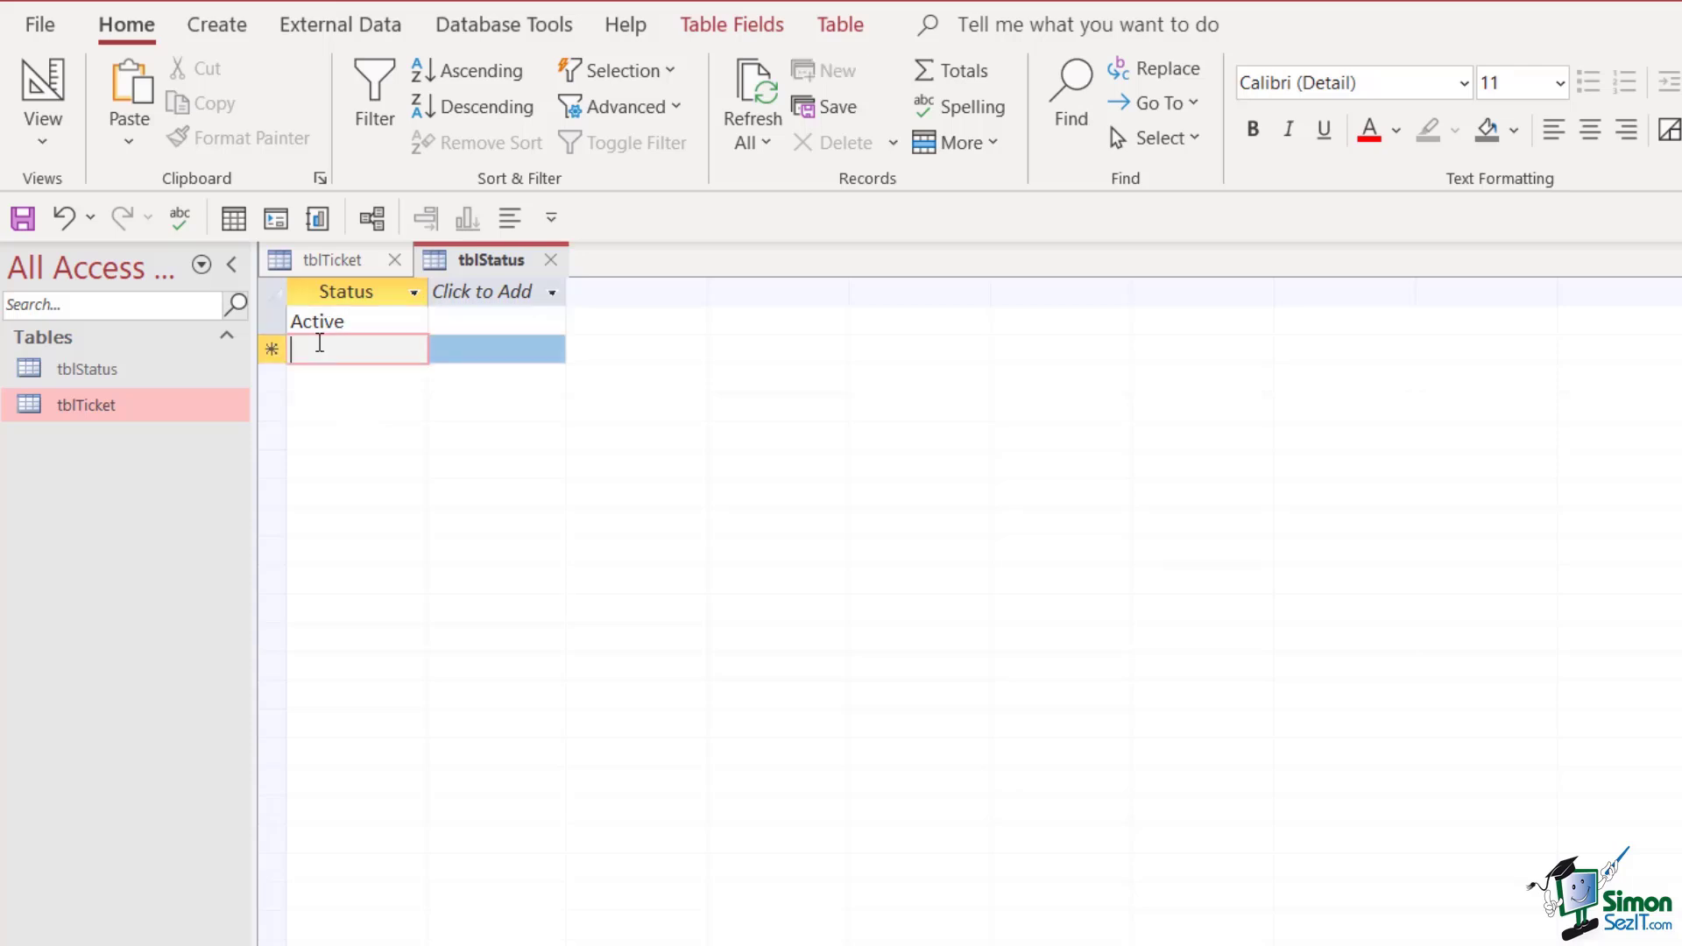
{"action": "type", "text": "On-Hold"}
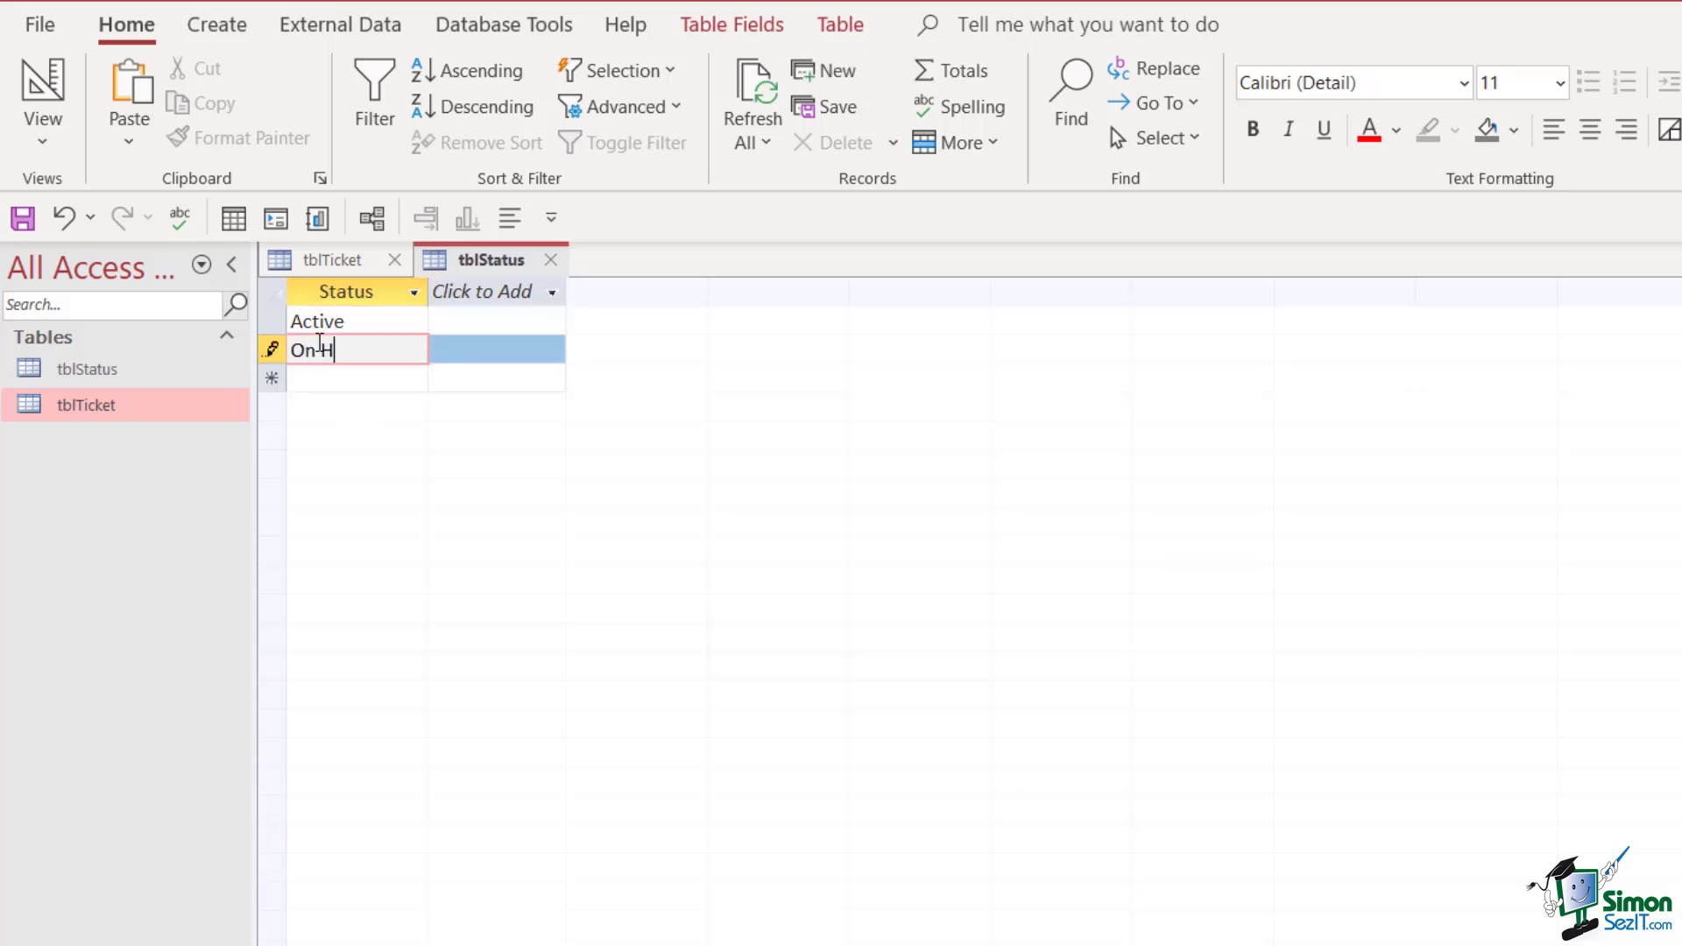
{"action": "left_click", "coordinate": [335, 379]}
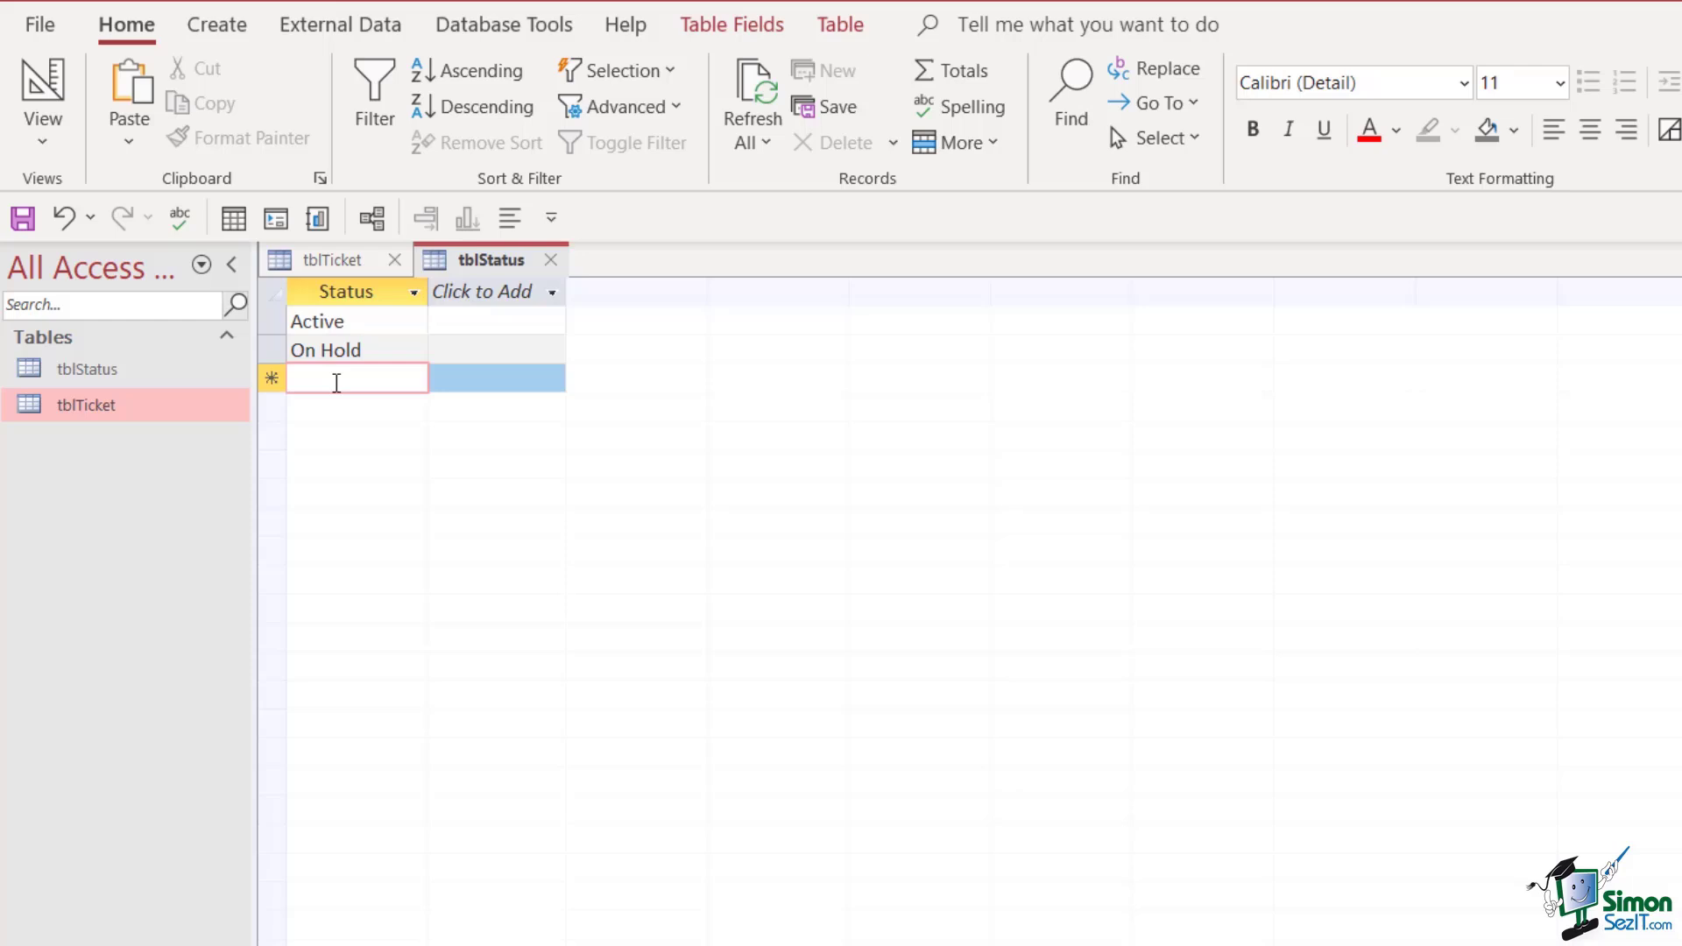
{"action": "type", "text": "Resolved"}
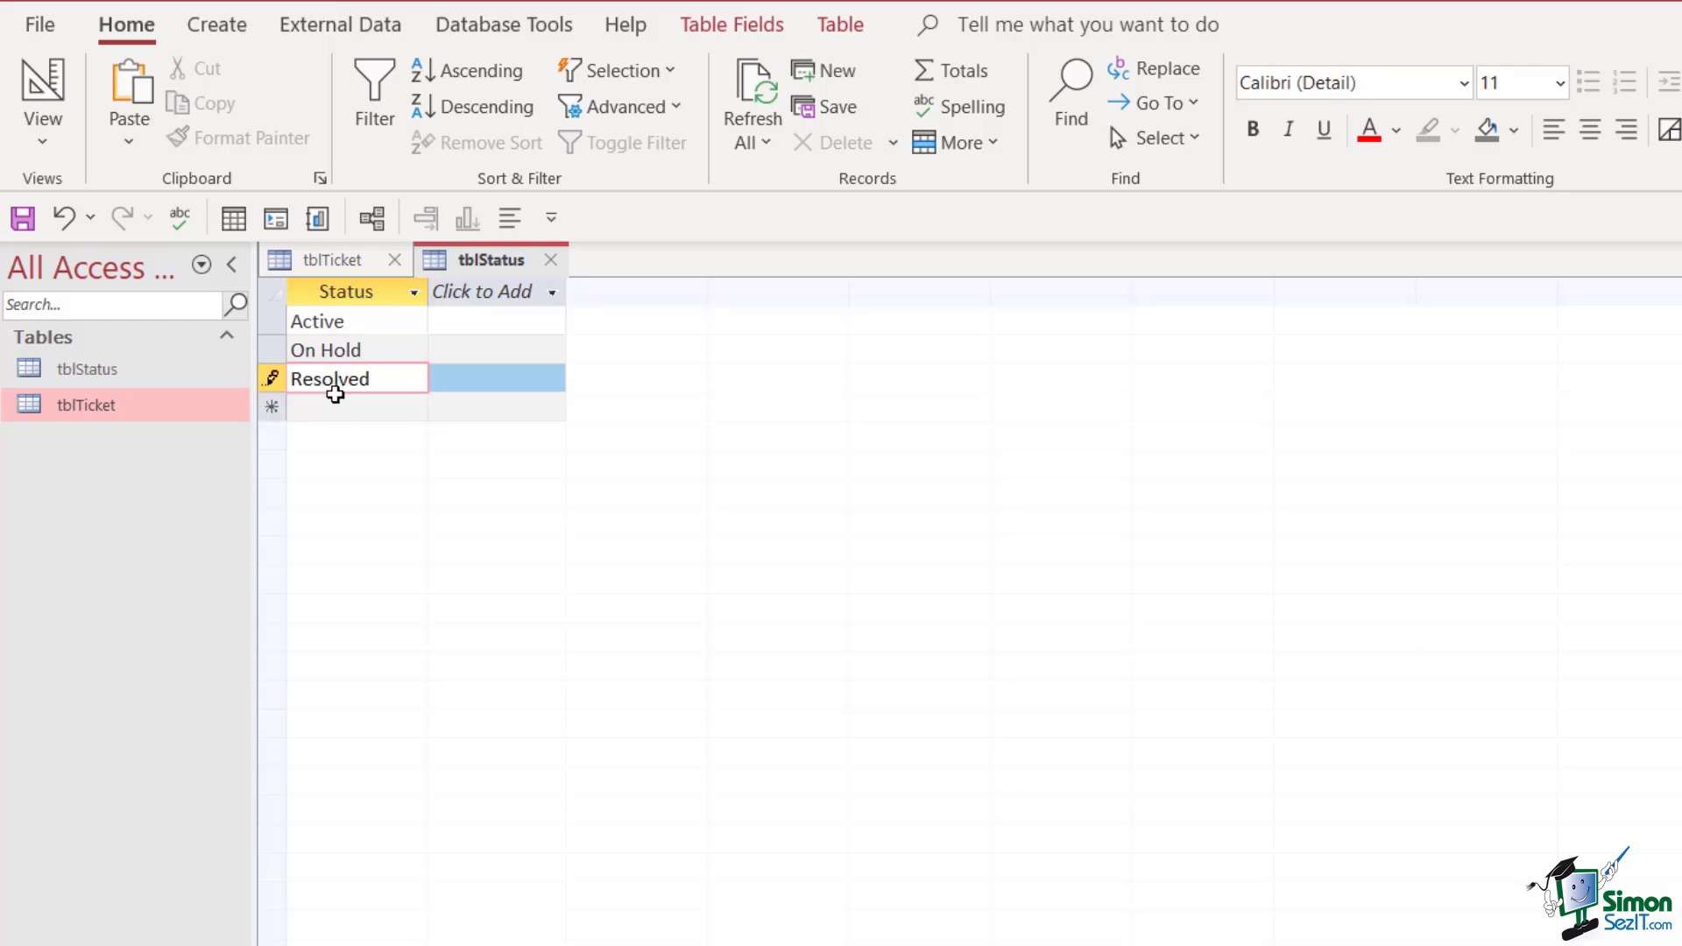
{"action": "left_click", "coordinate": [343, 408]}
{"action": "type", "text": "Closed"}
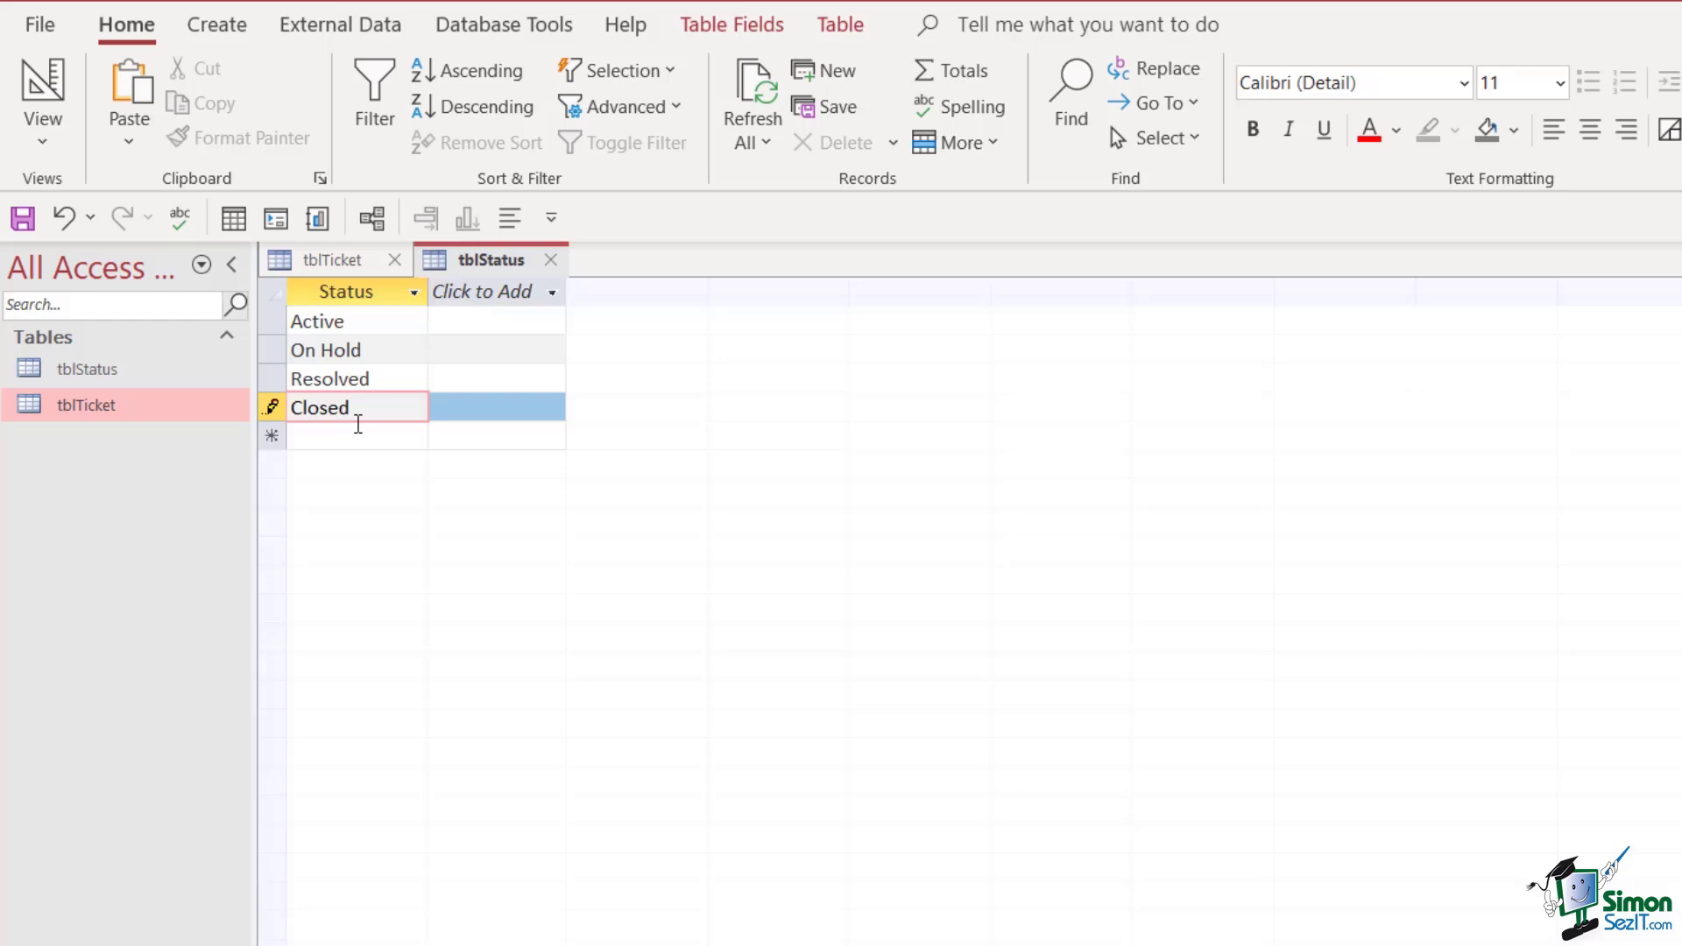
{"action": "key", "text": "Return"}
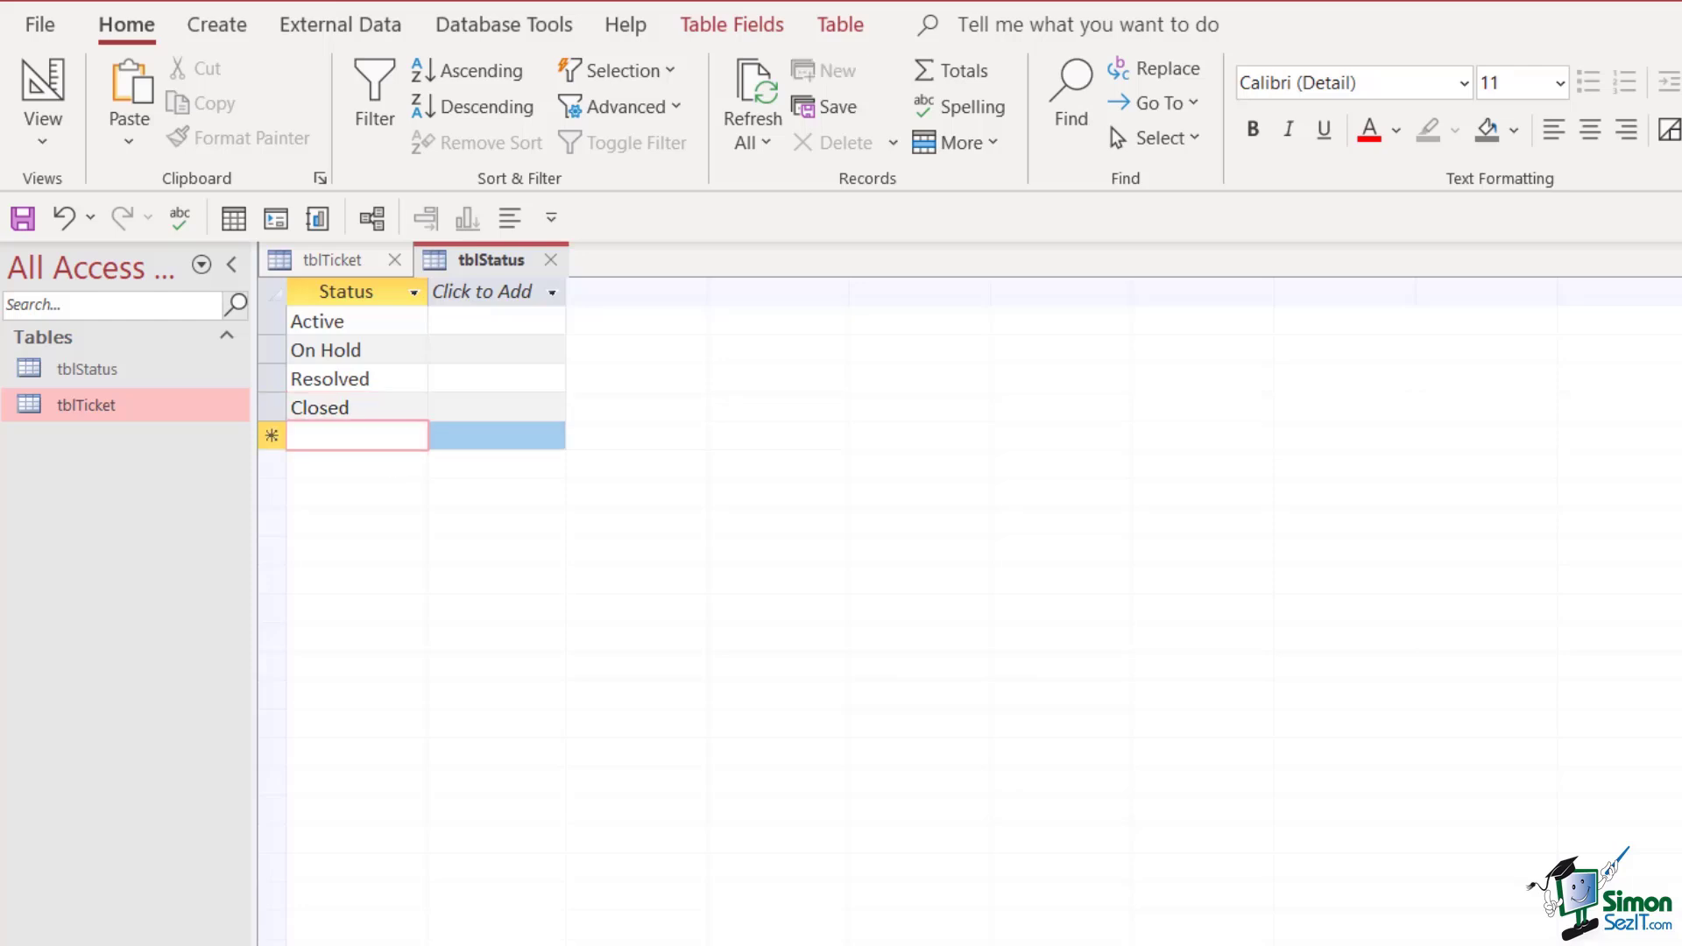
- Close tblStatus and tblTicket, open Relationships, and select both tables in Add Tables
{"action": "left_click", "coordinate": [550, 260]}
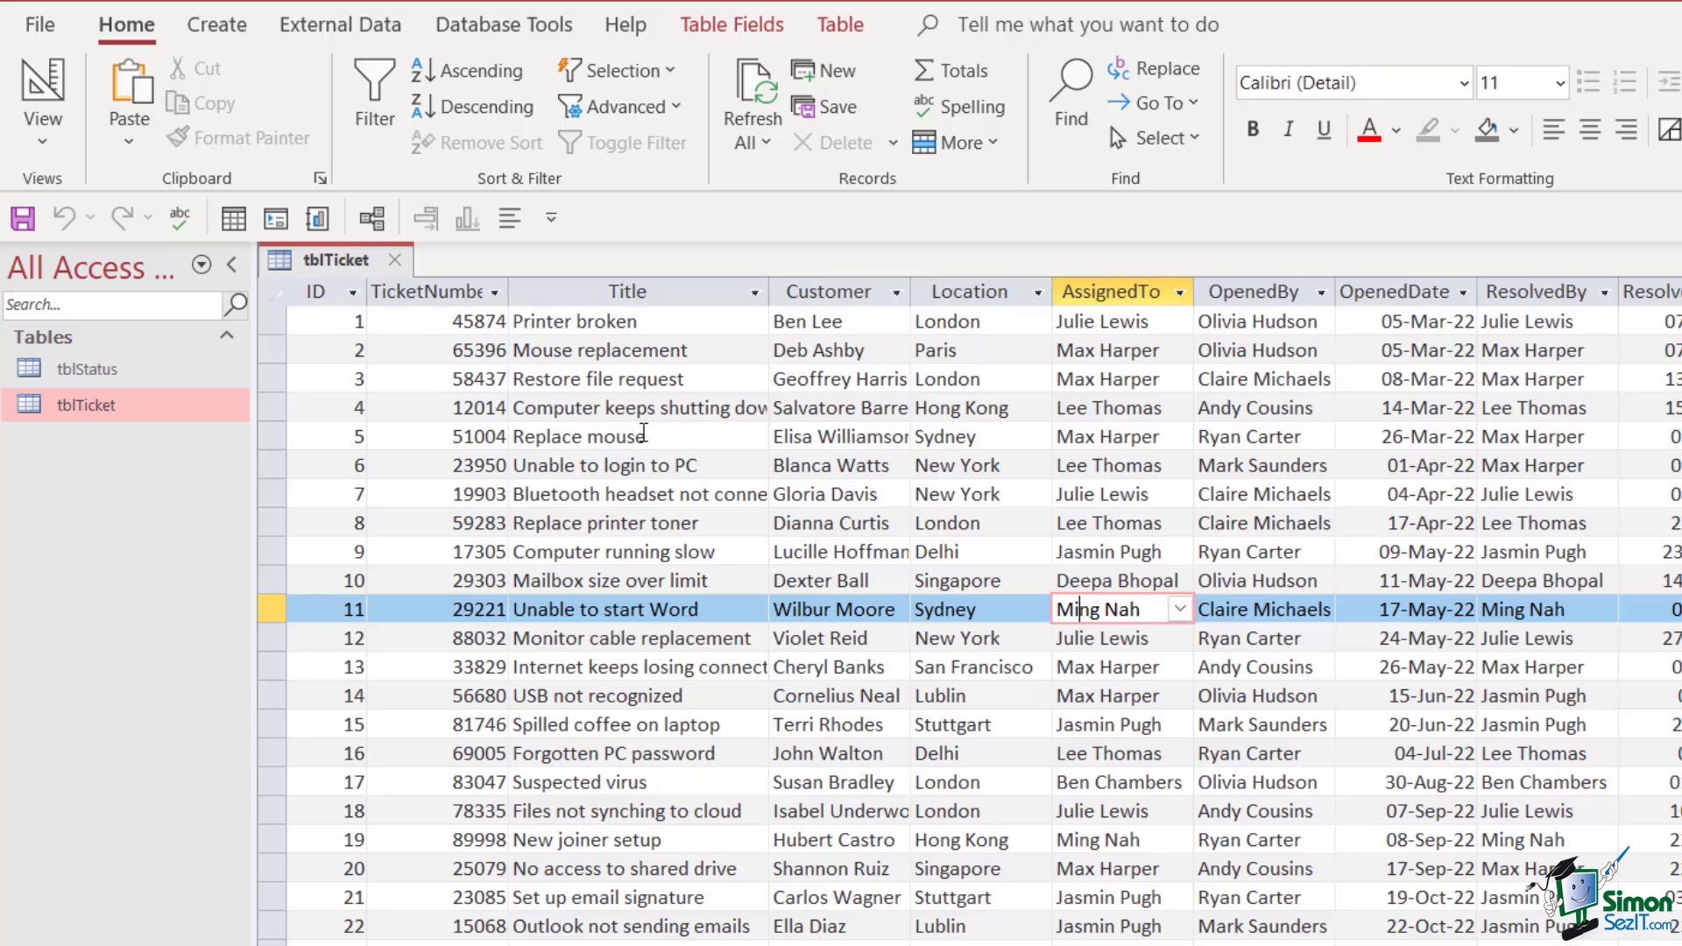
{"action": "left_click", "coordinate": [394, 260]}
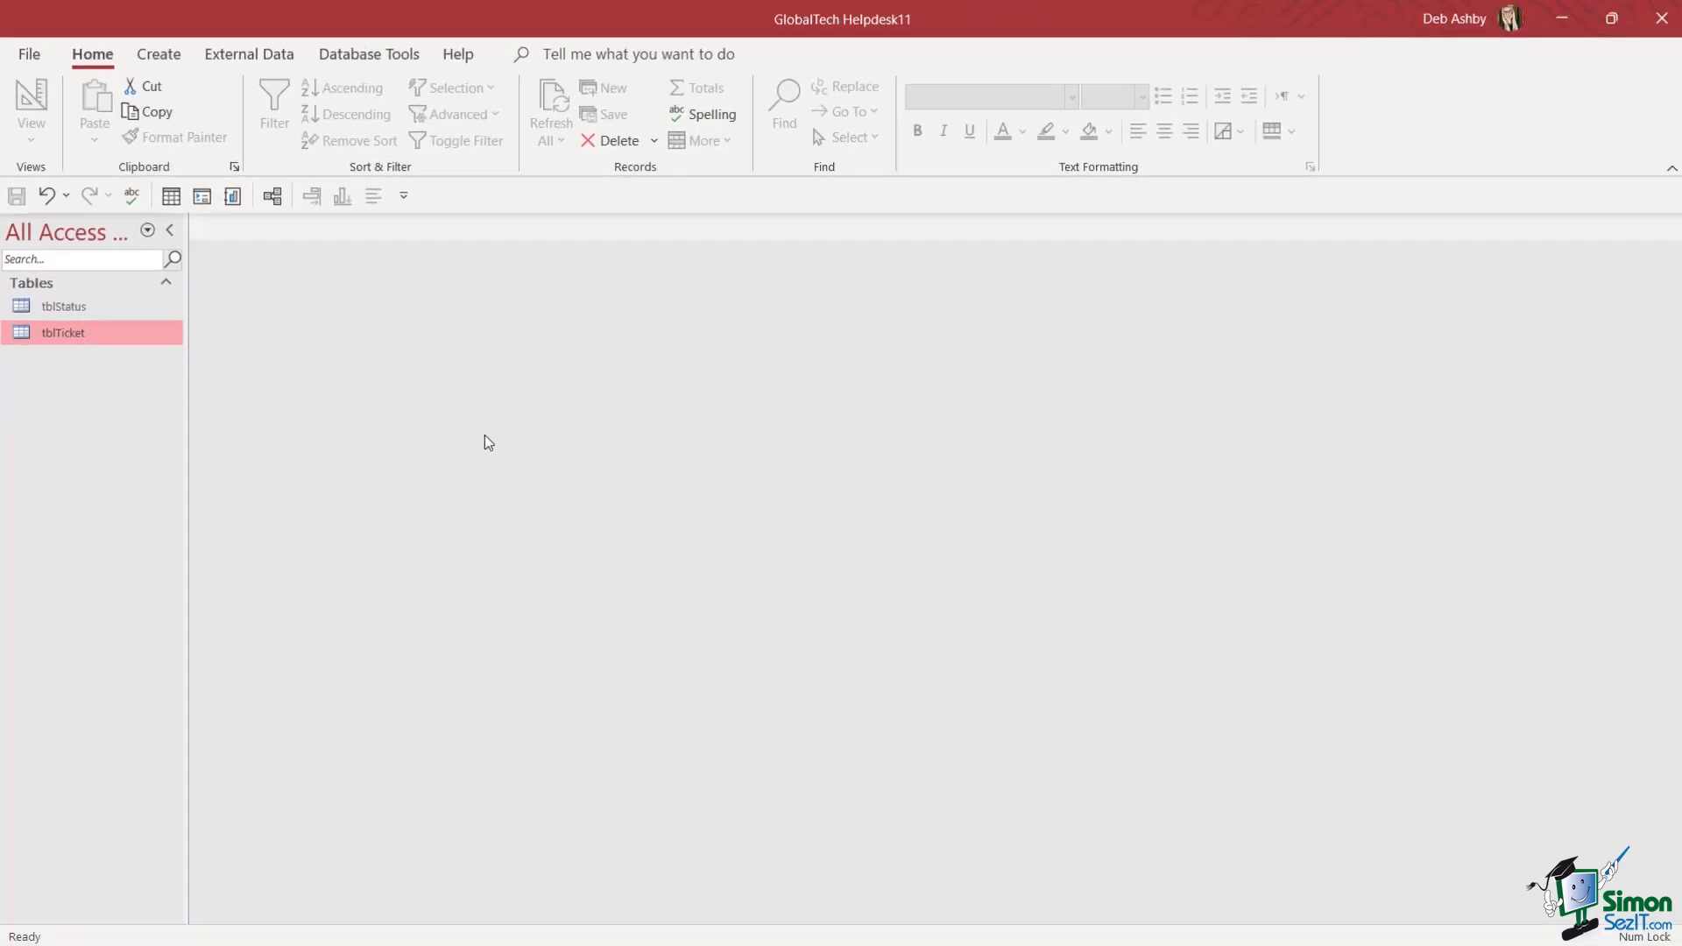
{"action": "left_click", "coordinate": [368, 56]}
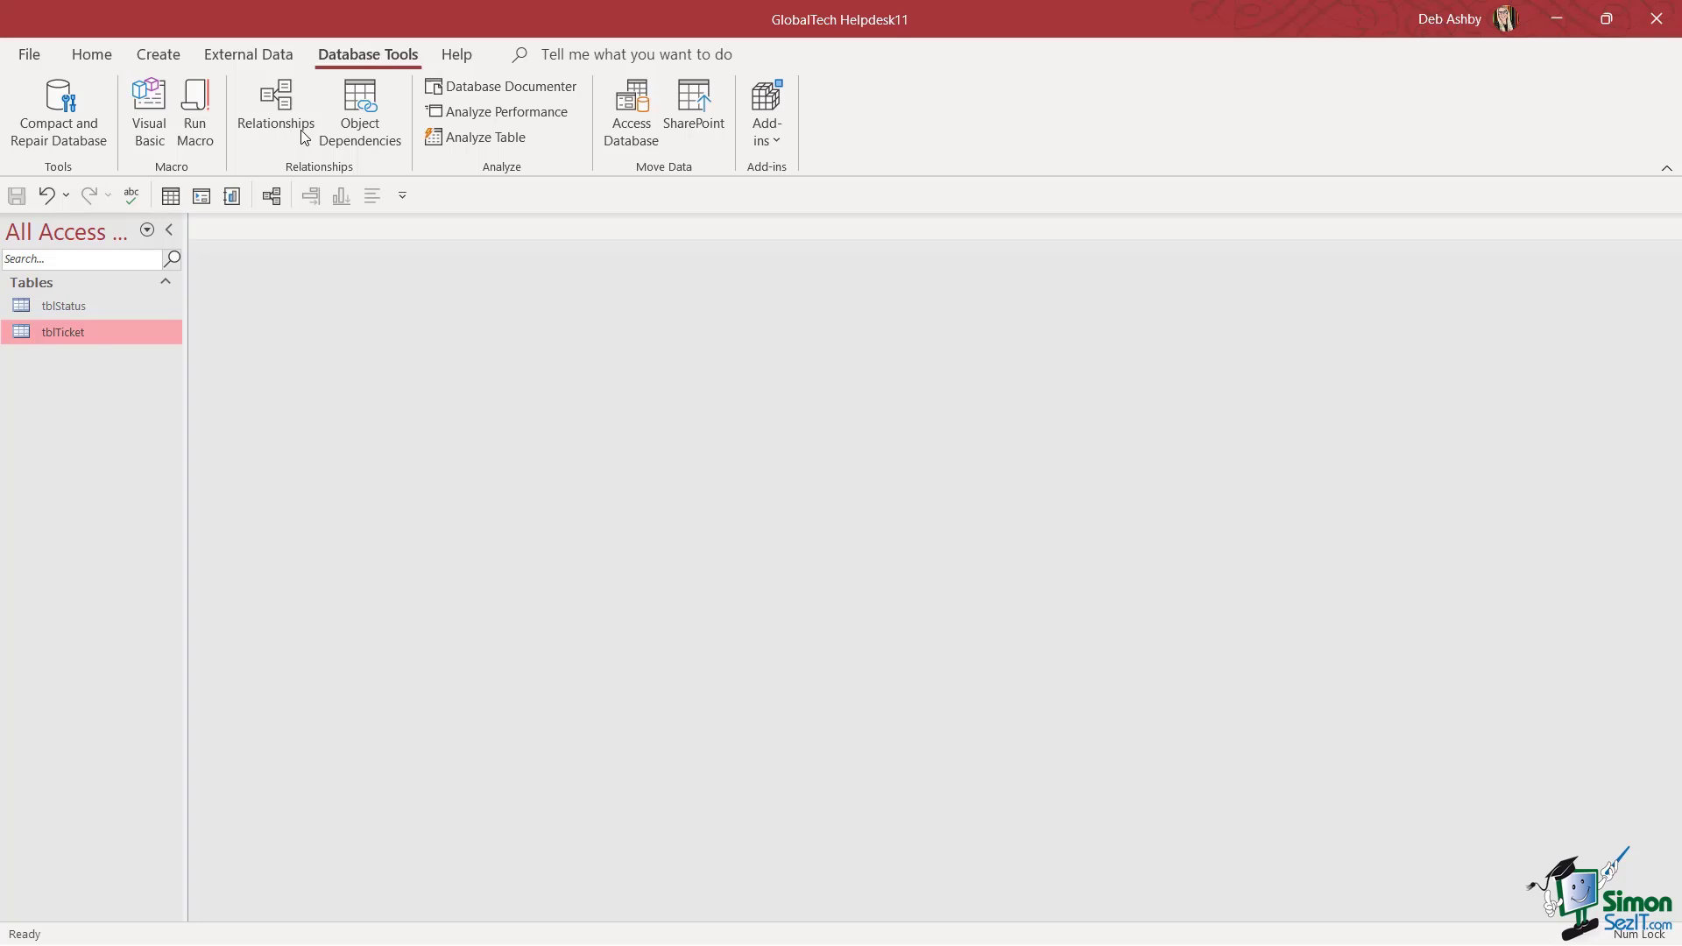
{"action": "left_click", "coordinate": [276, 103]}
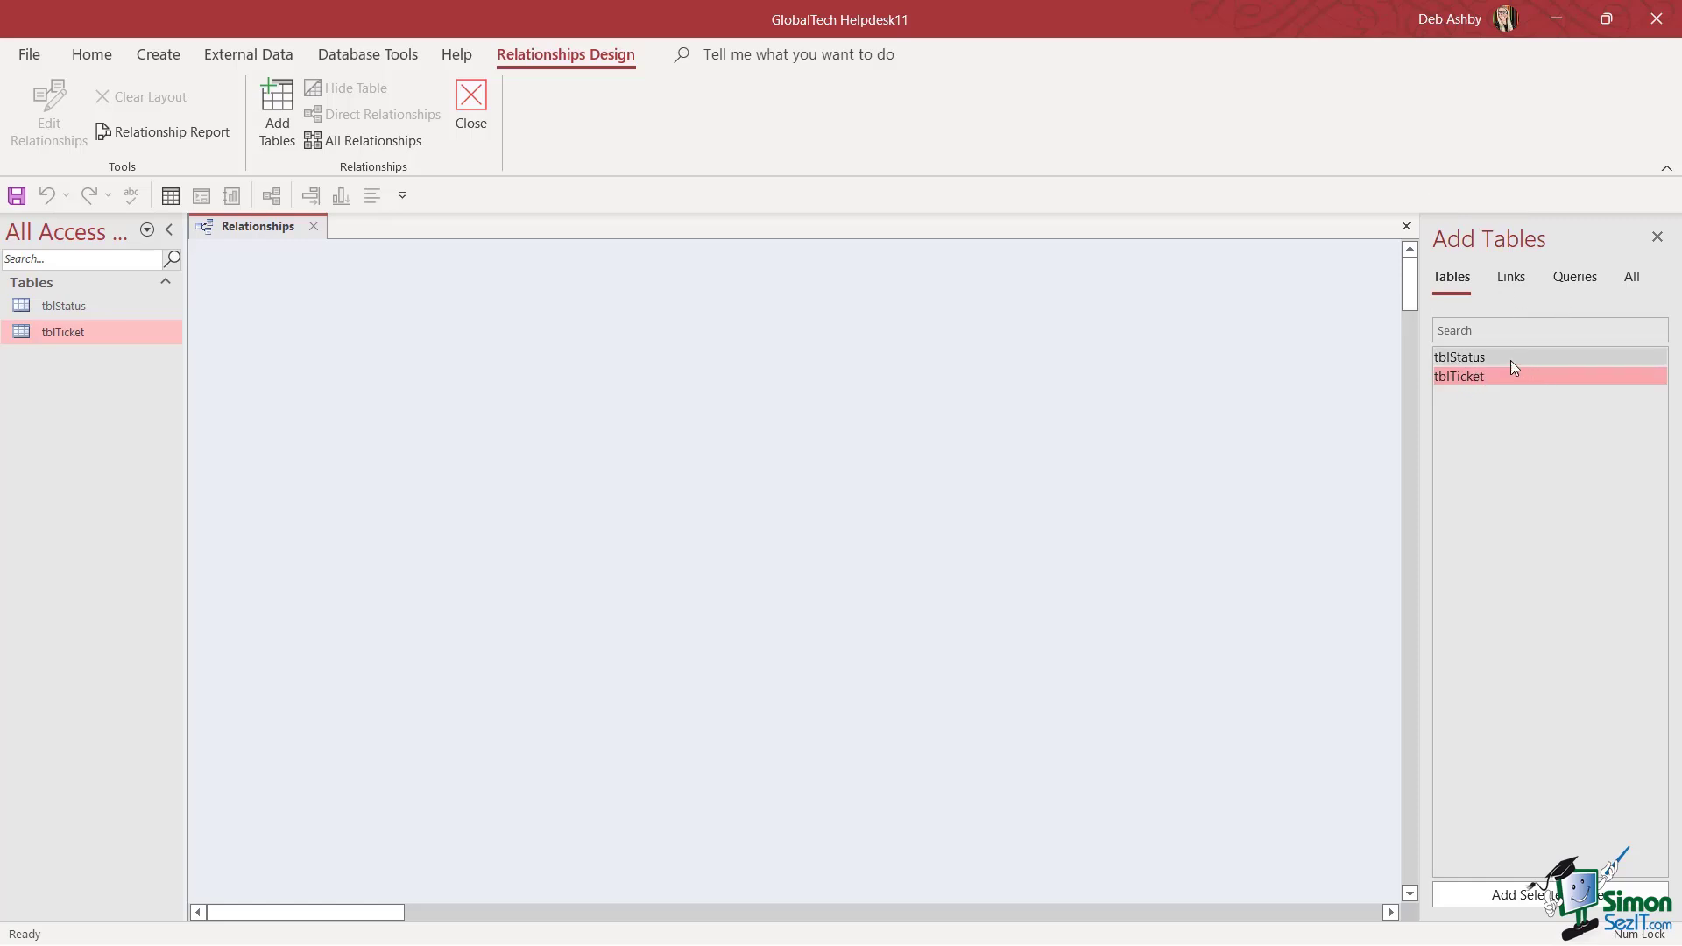
{"action": "left_click", "coordinate": [1479, 356]}
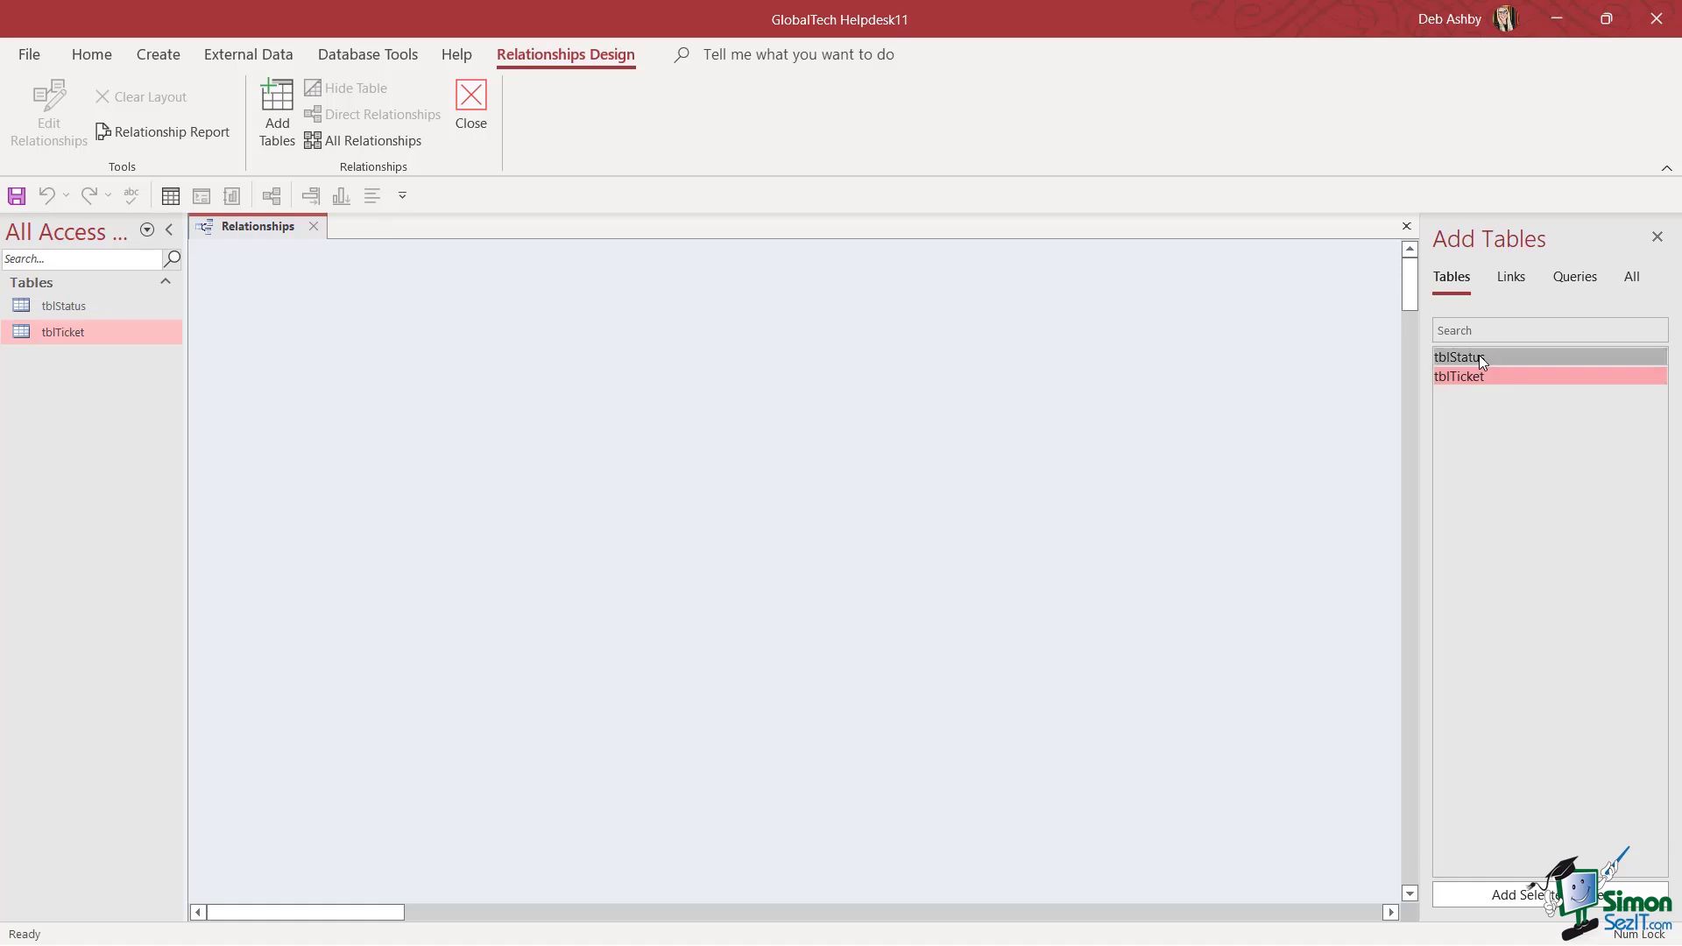
{"action": "left_click", "coordinate": [1479, 375], "text": "shift"}
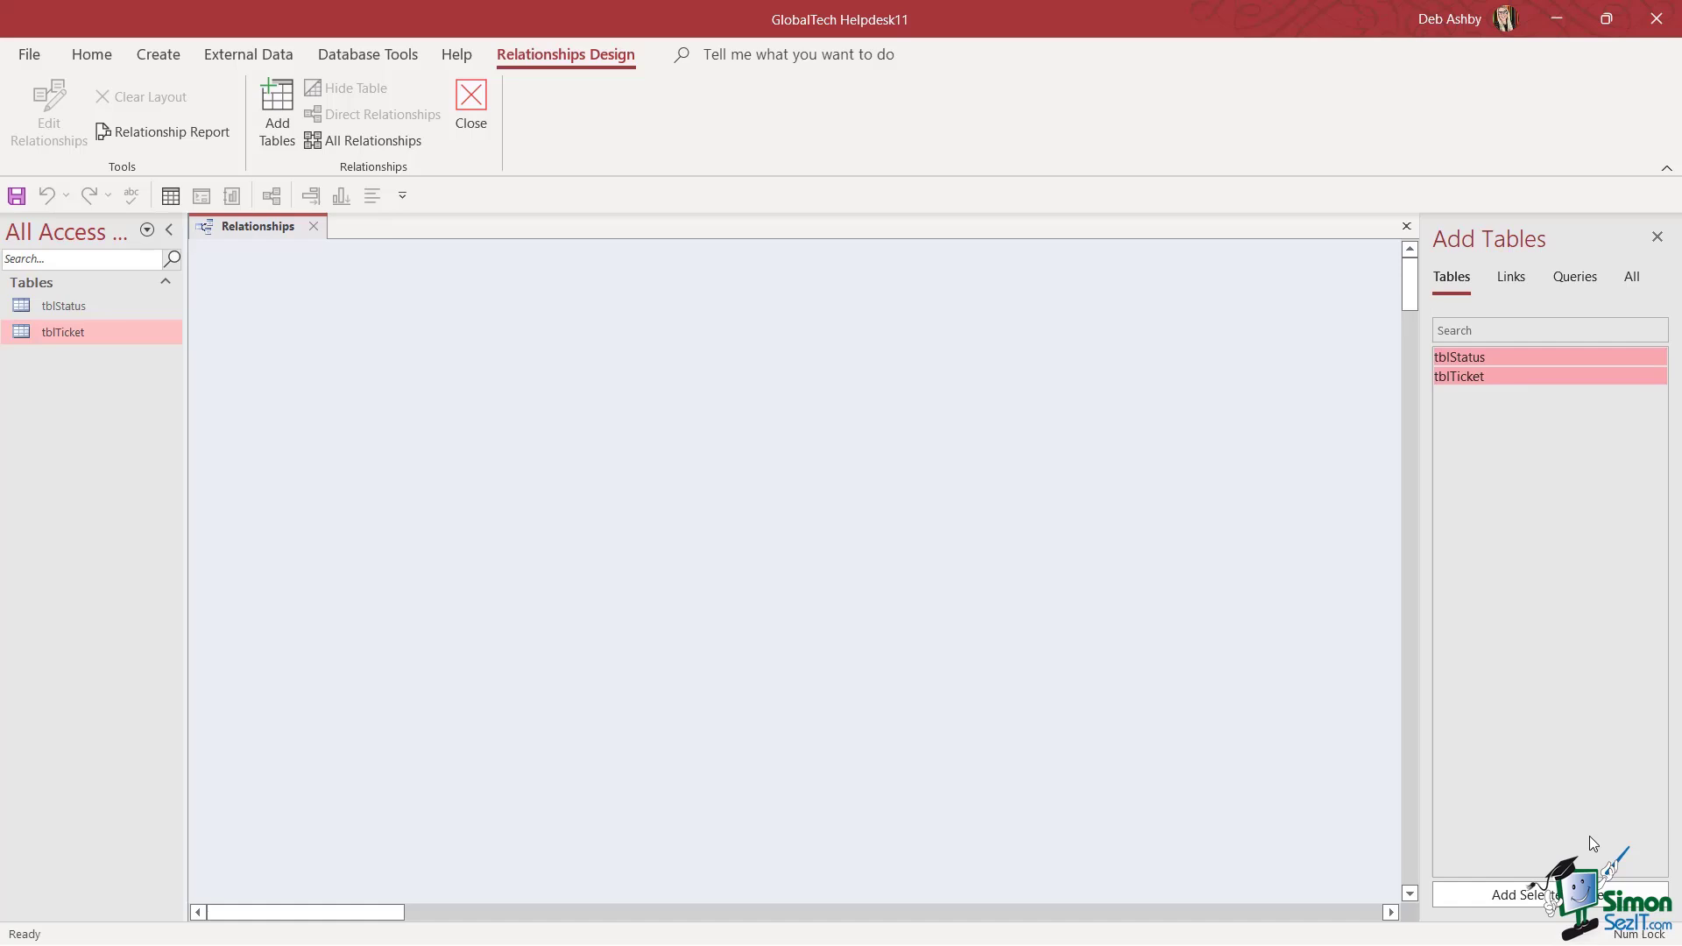
- Add both tables, placing tblTicket at upper left with all fields visible and tblStatus at right
{"action": "left_click", "coordinate": [1507, 895]}
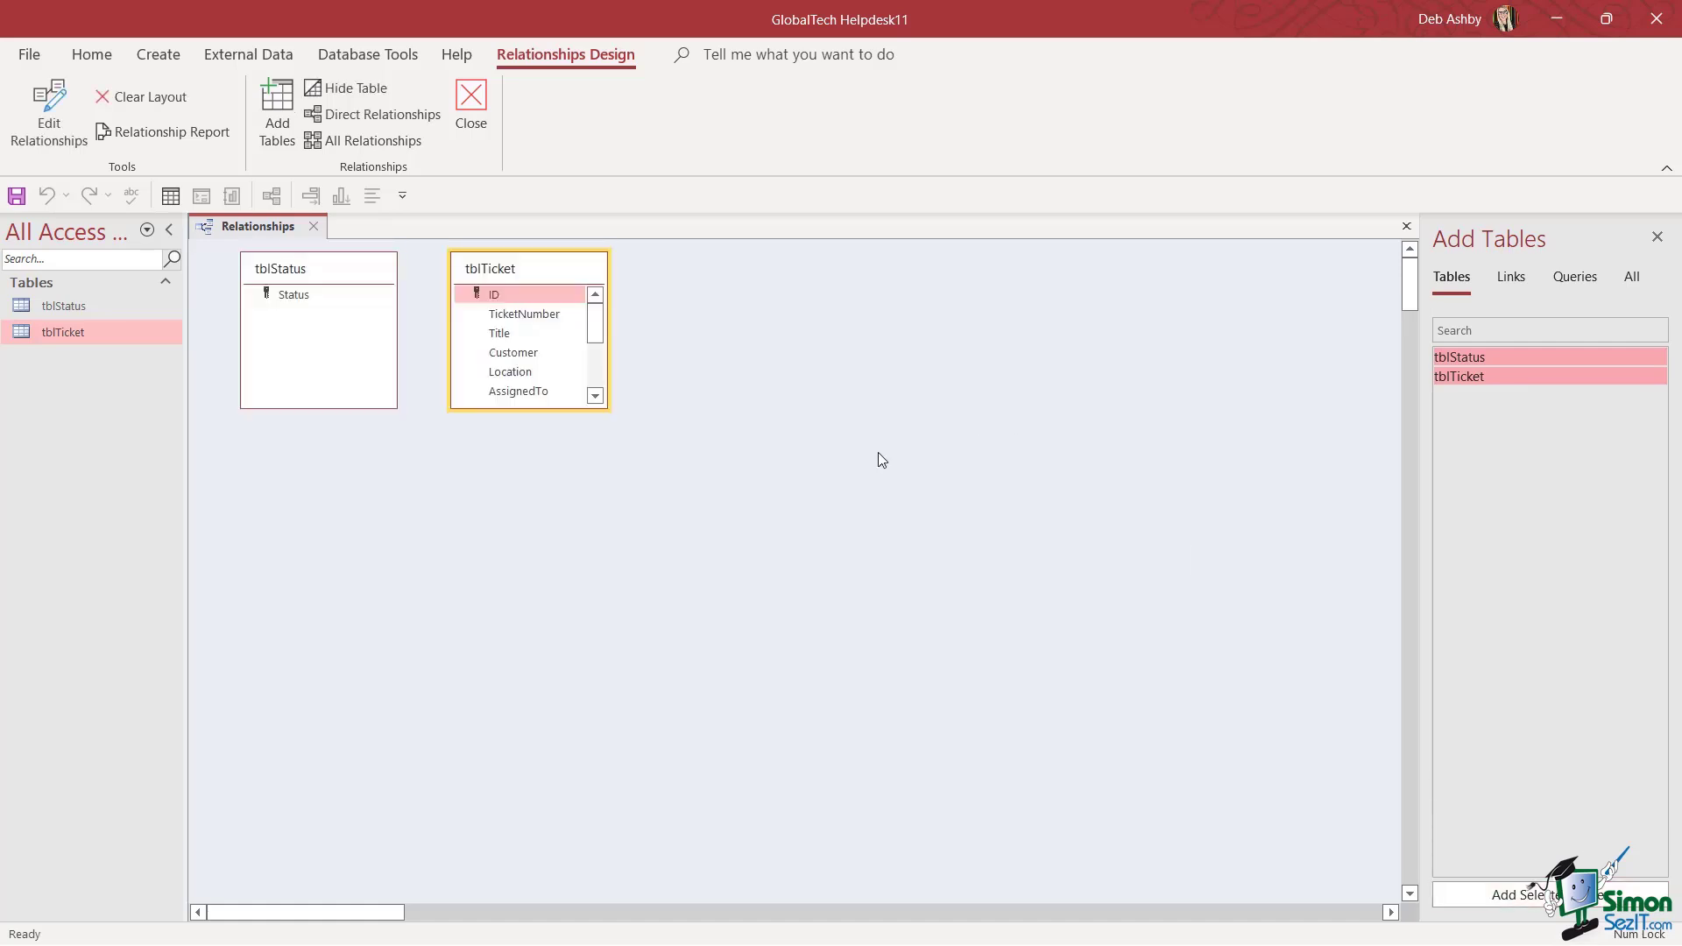
{"action": "left_click_drag", "start_coordinate": [541, 263], "coordinate": [390, 489]}
{"action": "left_click_drag", "start_coordinate": [321, 267], "coordinate": [894, 336]}
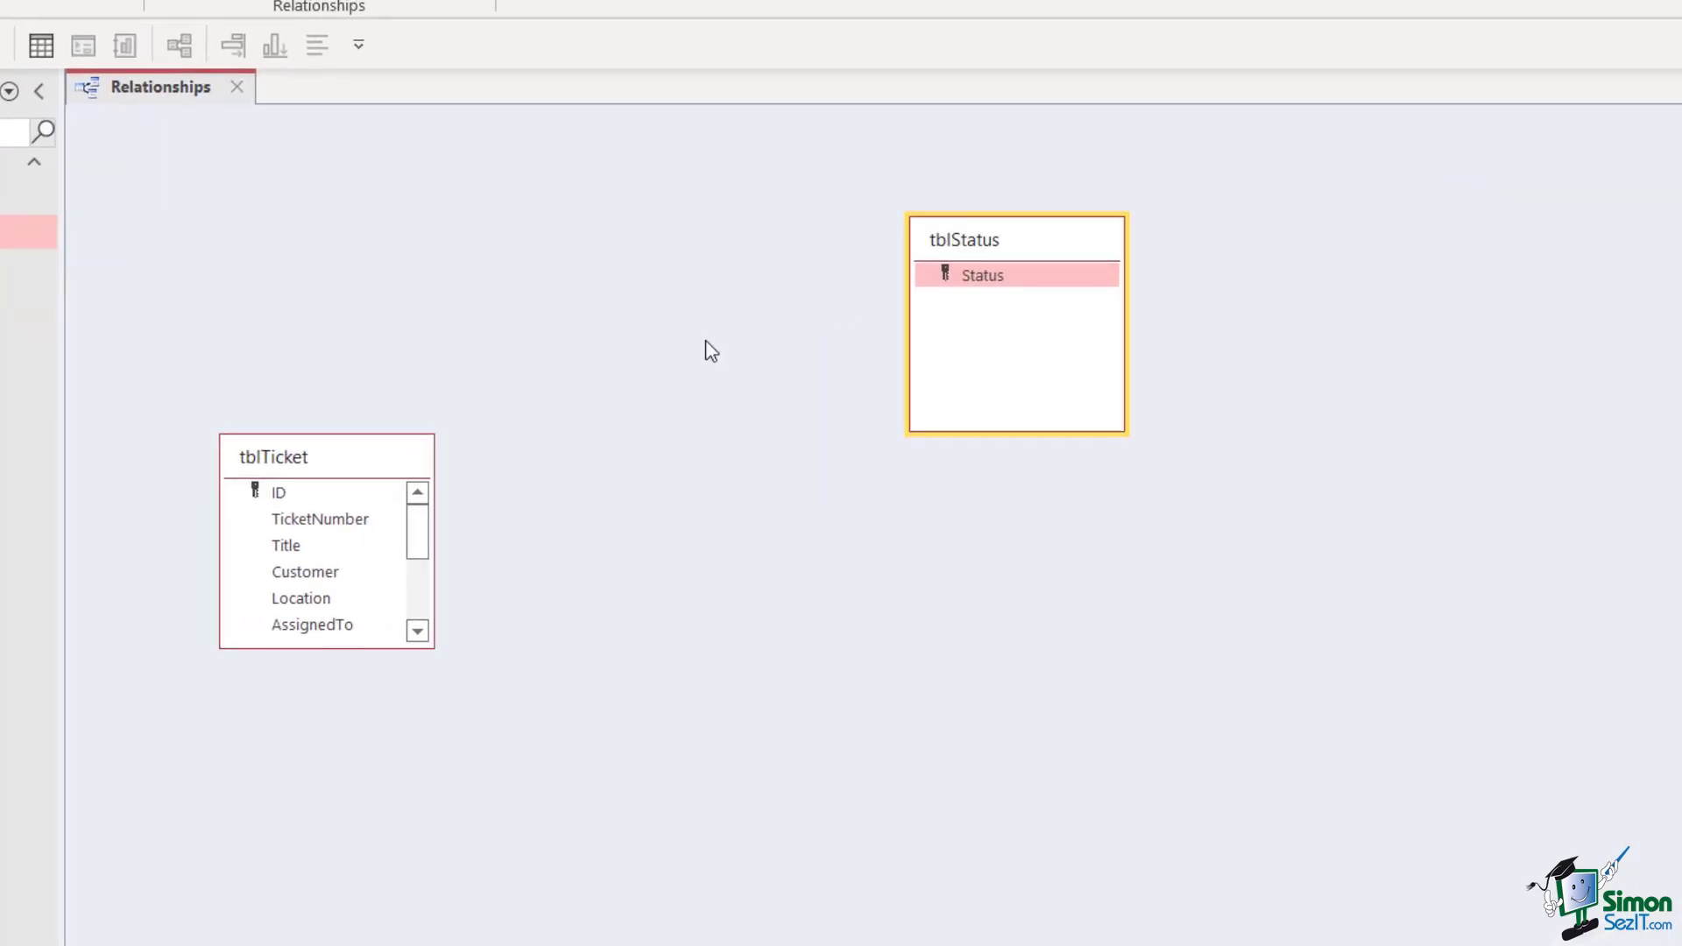
{"action": "left_click_drag", "start_coordinate": [358, 460], "coordinate": [368, 213]}
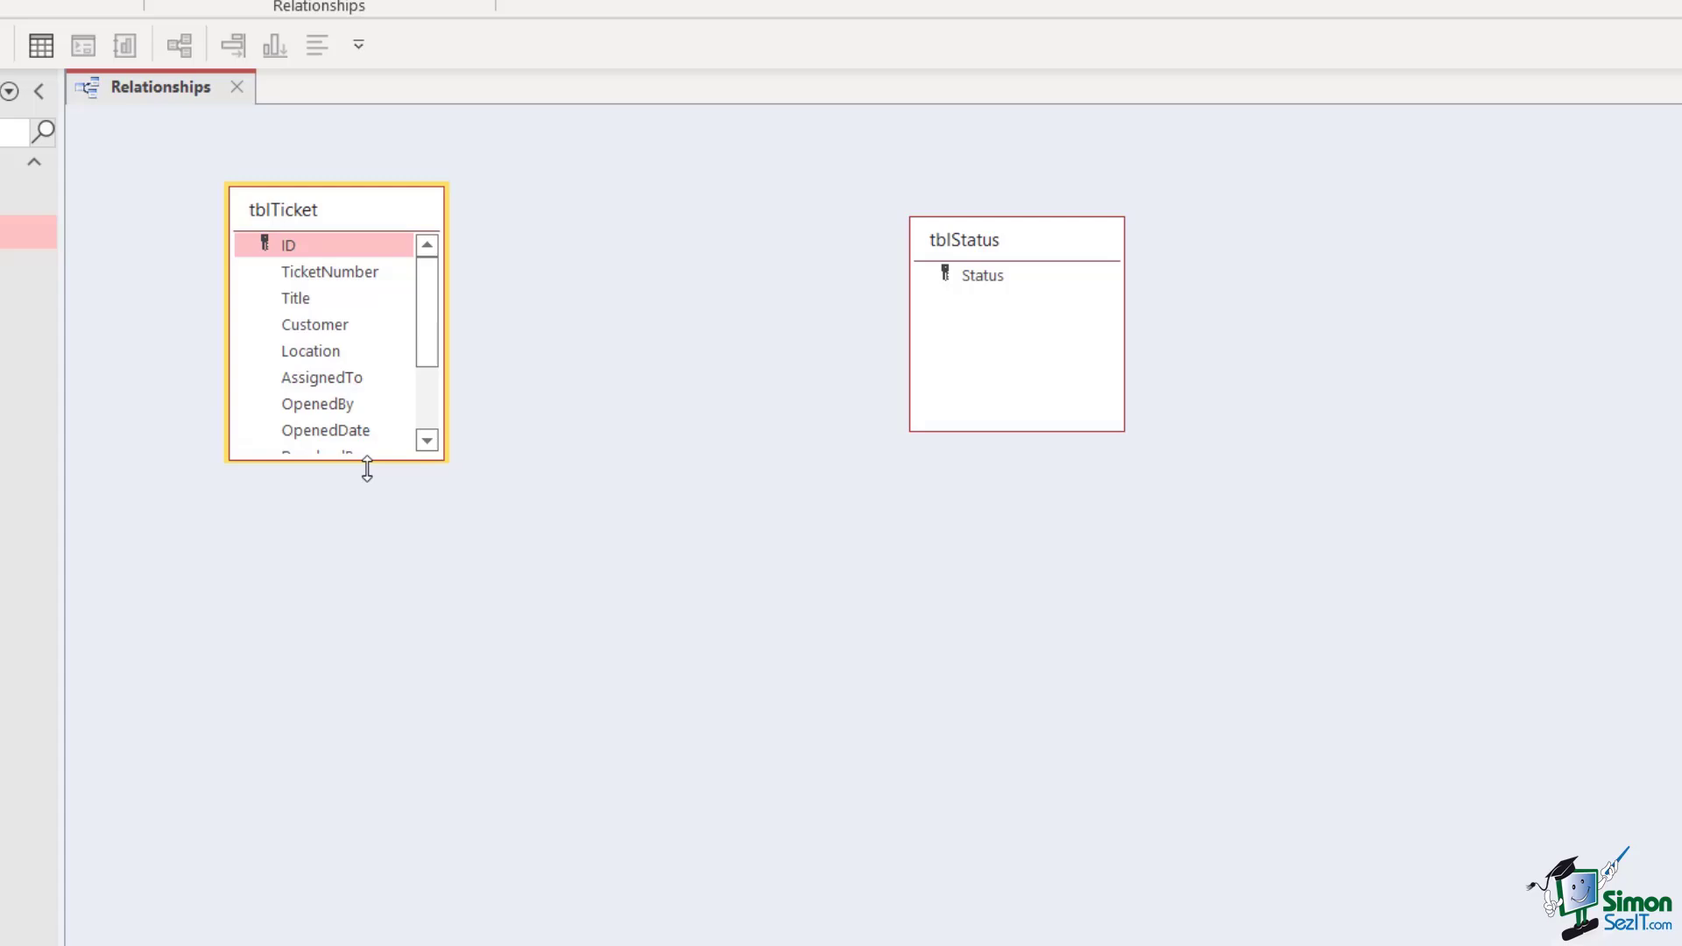
{"action": "left_click_drag", "start_coordinate": [367, 469], "coordinate": [364, 585]}
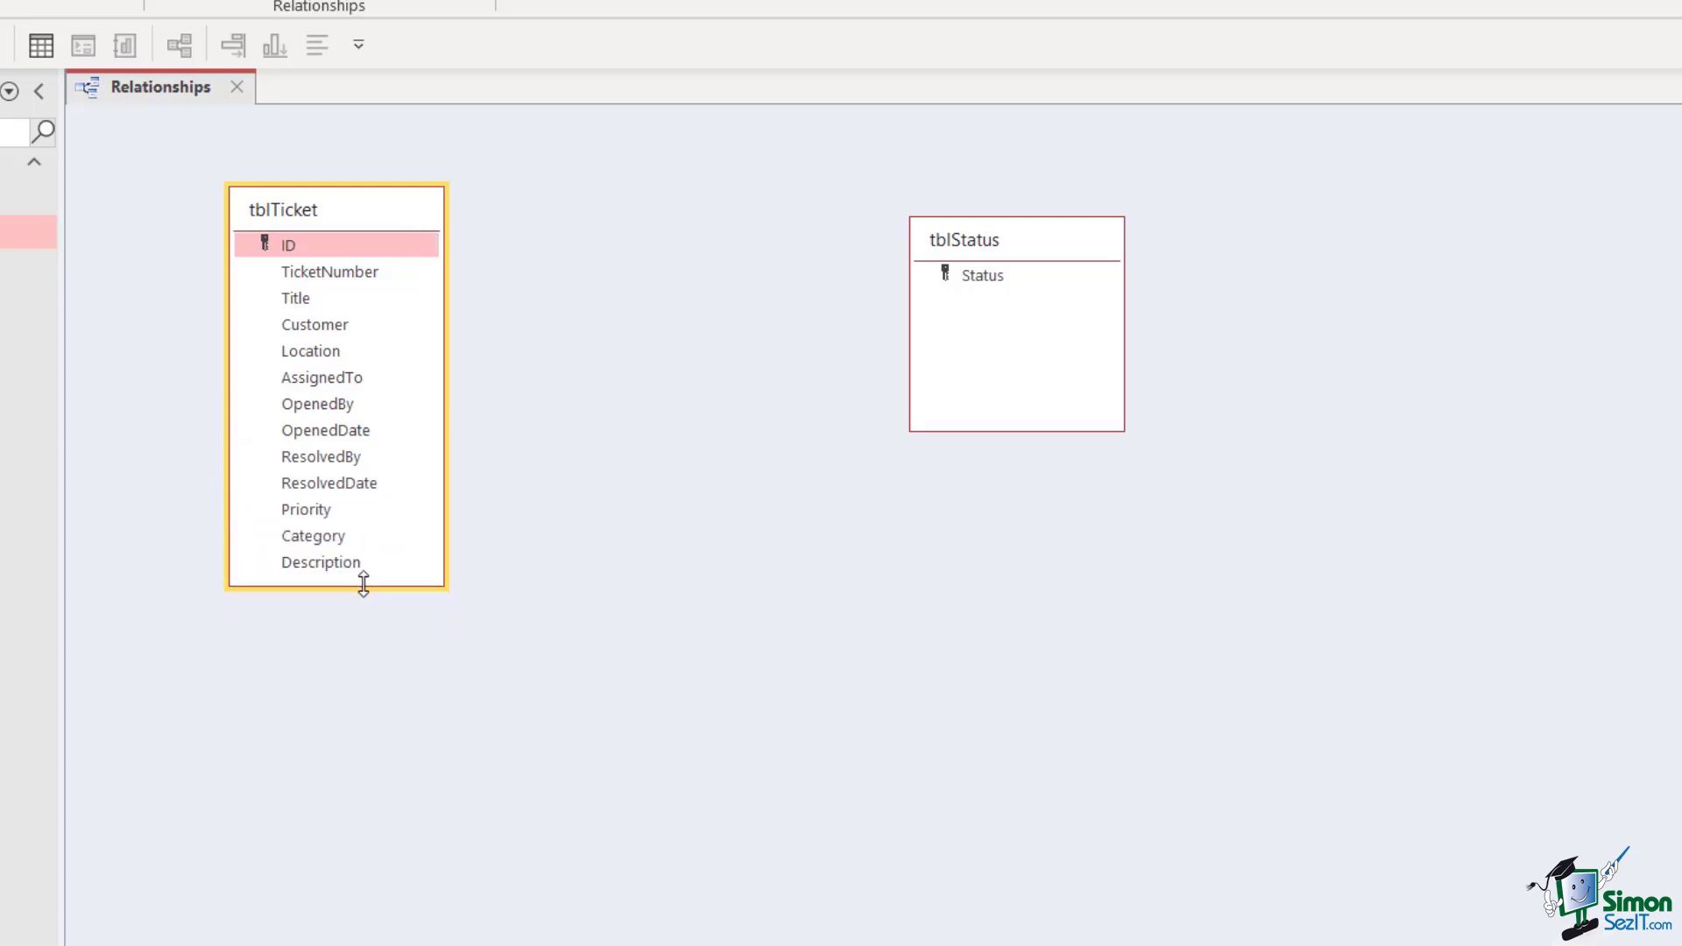
{"action": "left_click_drag", "start_coordinate": [1032, 240], "coordinate": [1191, 199]}
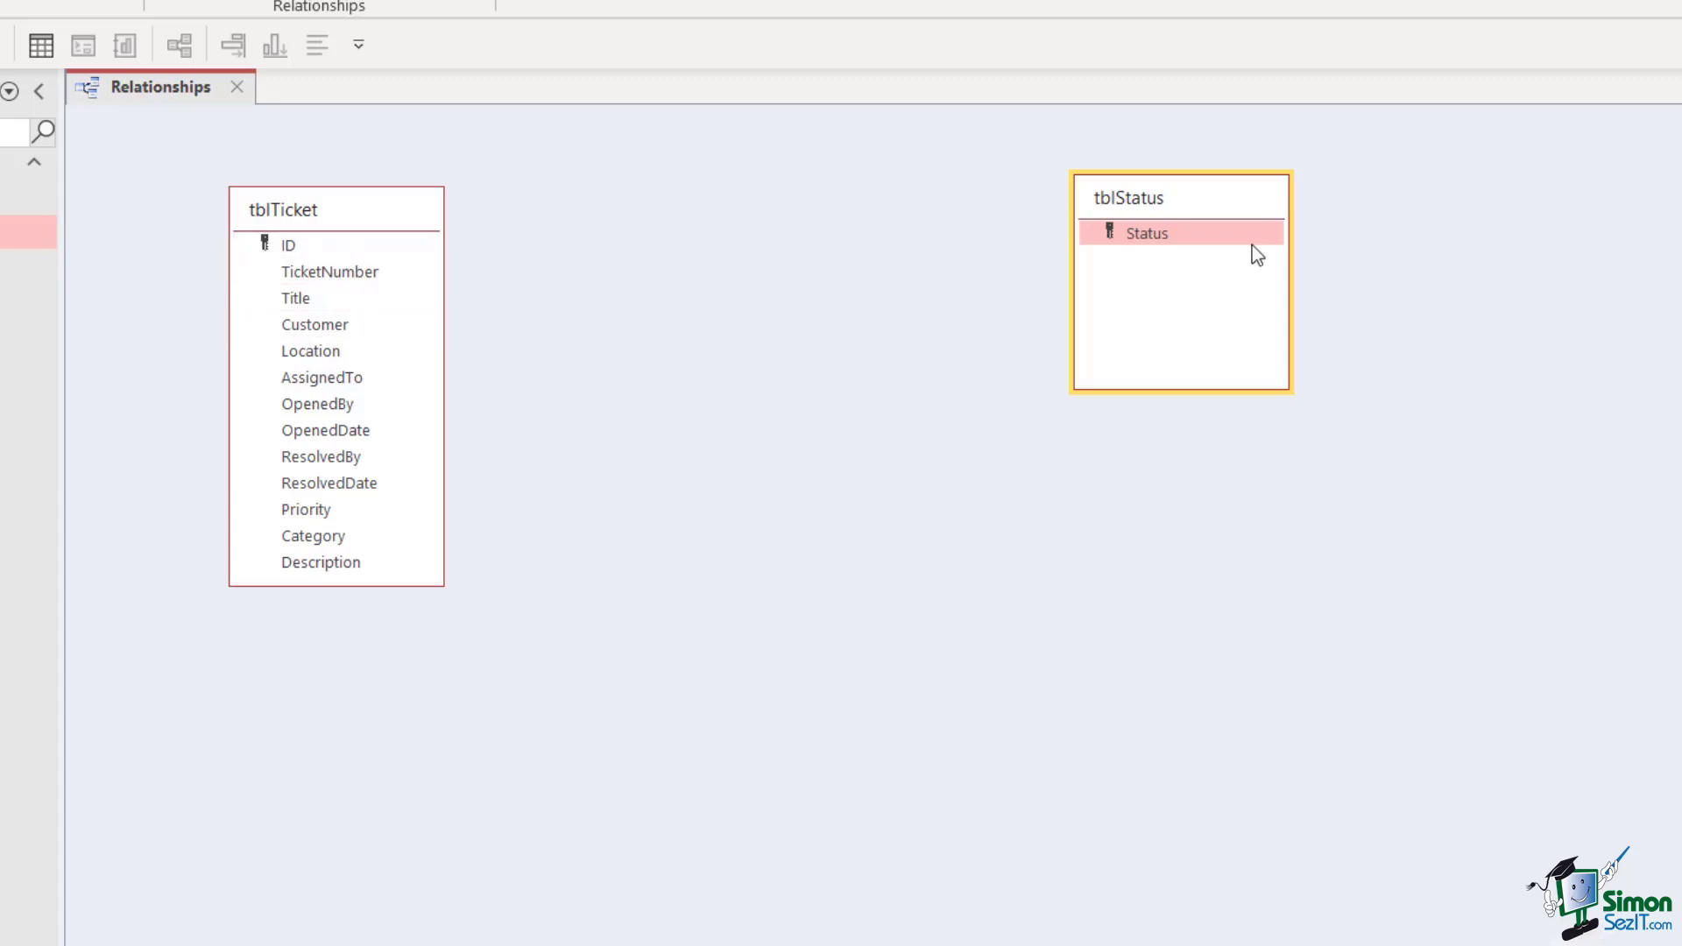
- Nudge tblStatus left and down, then drag its Status field down and to the left
{"action": "left_click_drag", "start_coordinate": [1230, 200], "coordinate": [1148, 224]}
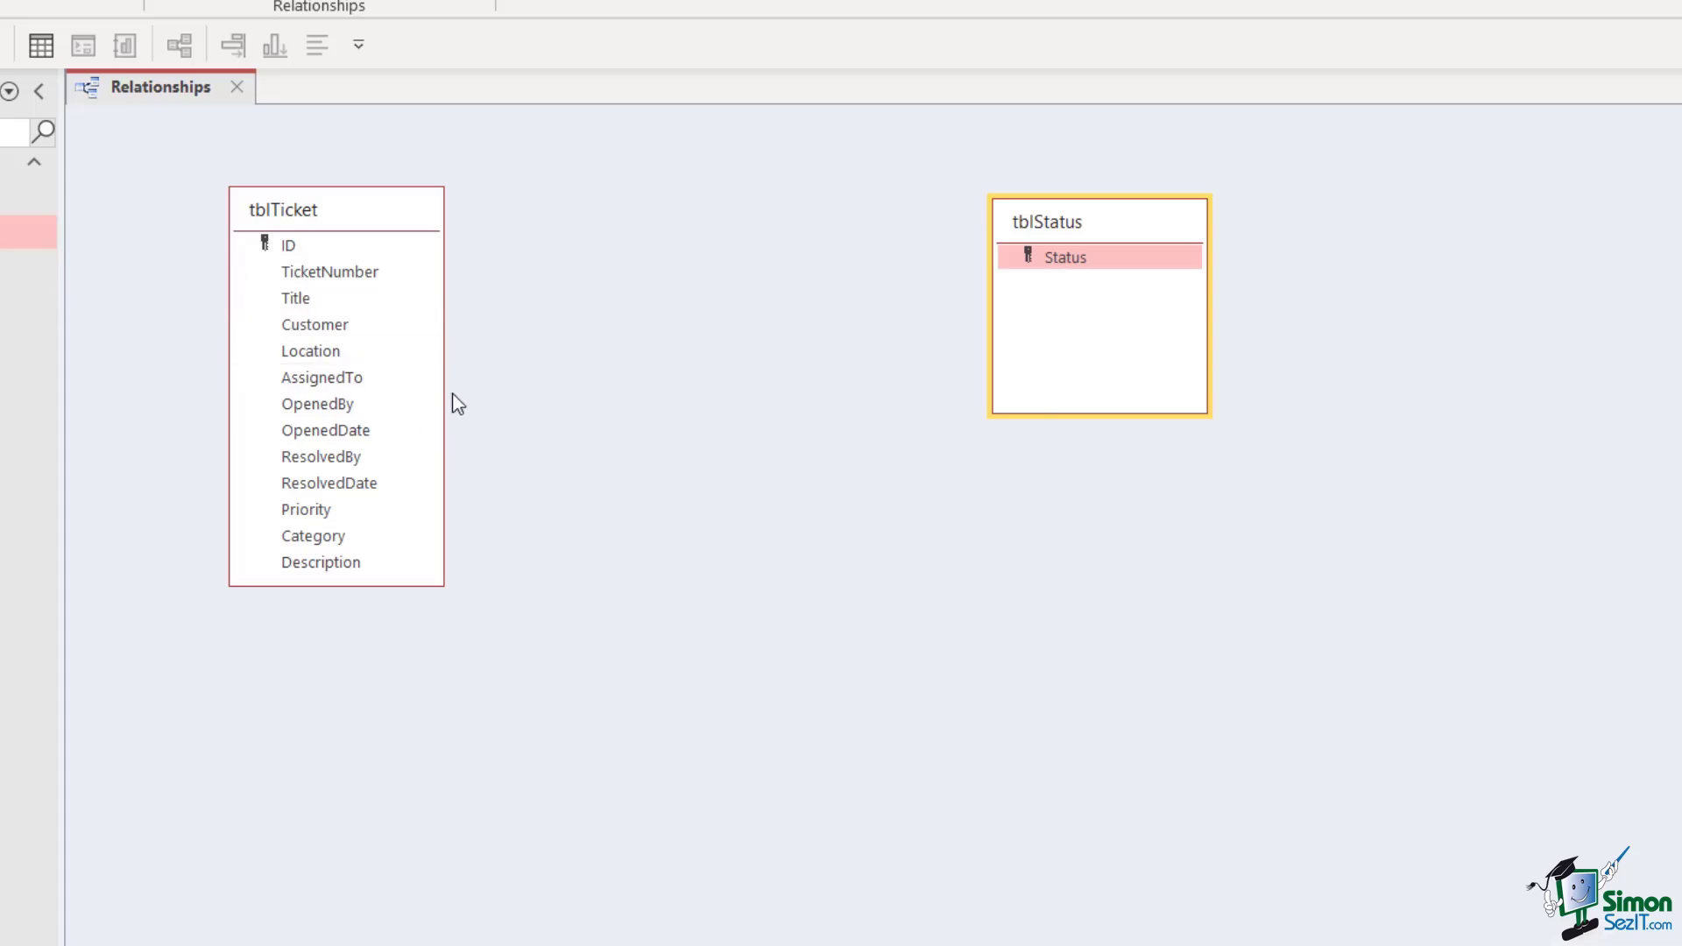
{"action": "left_click", "coordinate": [1052, 266]}
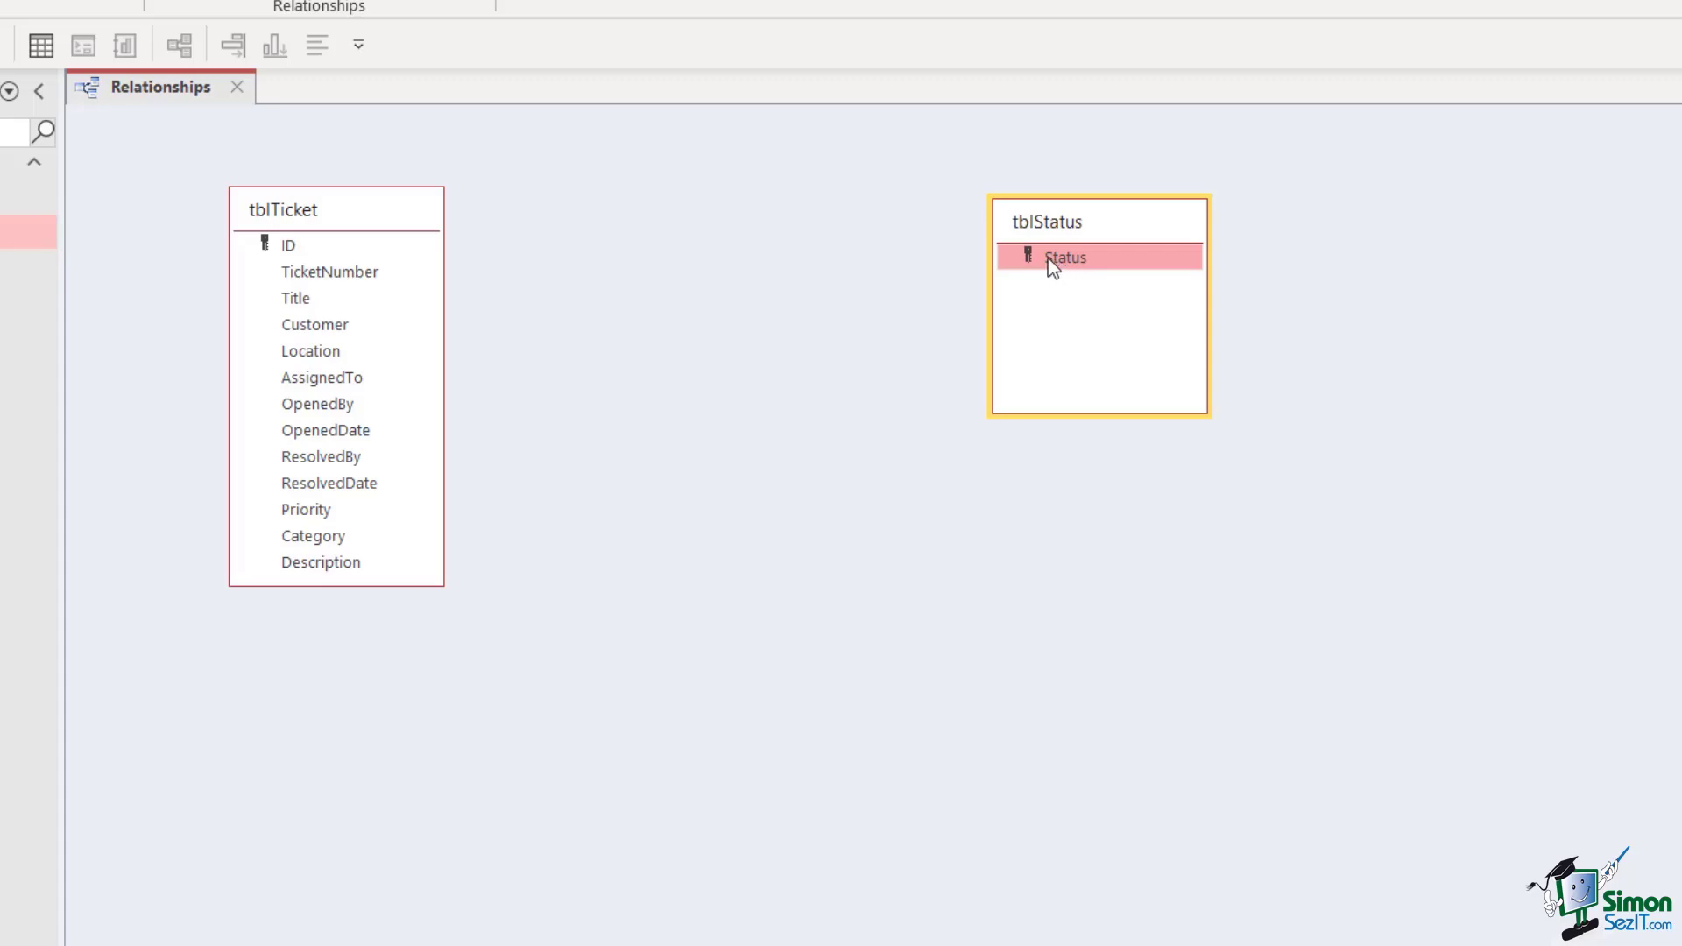
{"action": "mouse_move", "coordinate": [1051, 266]}
{"action": "left_mouse_down"}
{"action": "mouse_move", "coordinate": [469, 348]}
{"action": "mouse_move", "coordinate": [315, 255]}
{"action": "mouse_move", "coordinate": [979, 430]}
{"action": "left_mouse_up"}
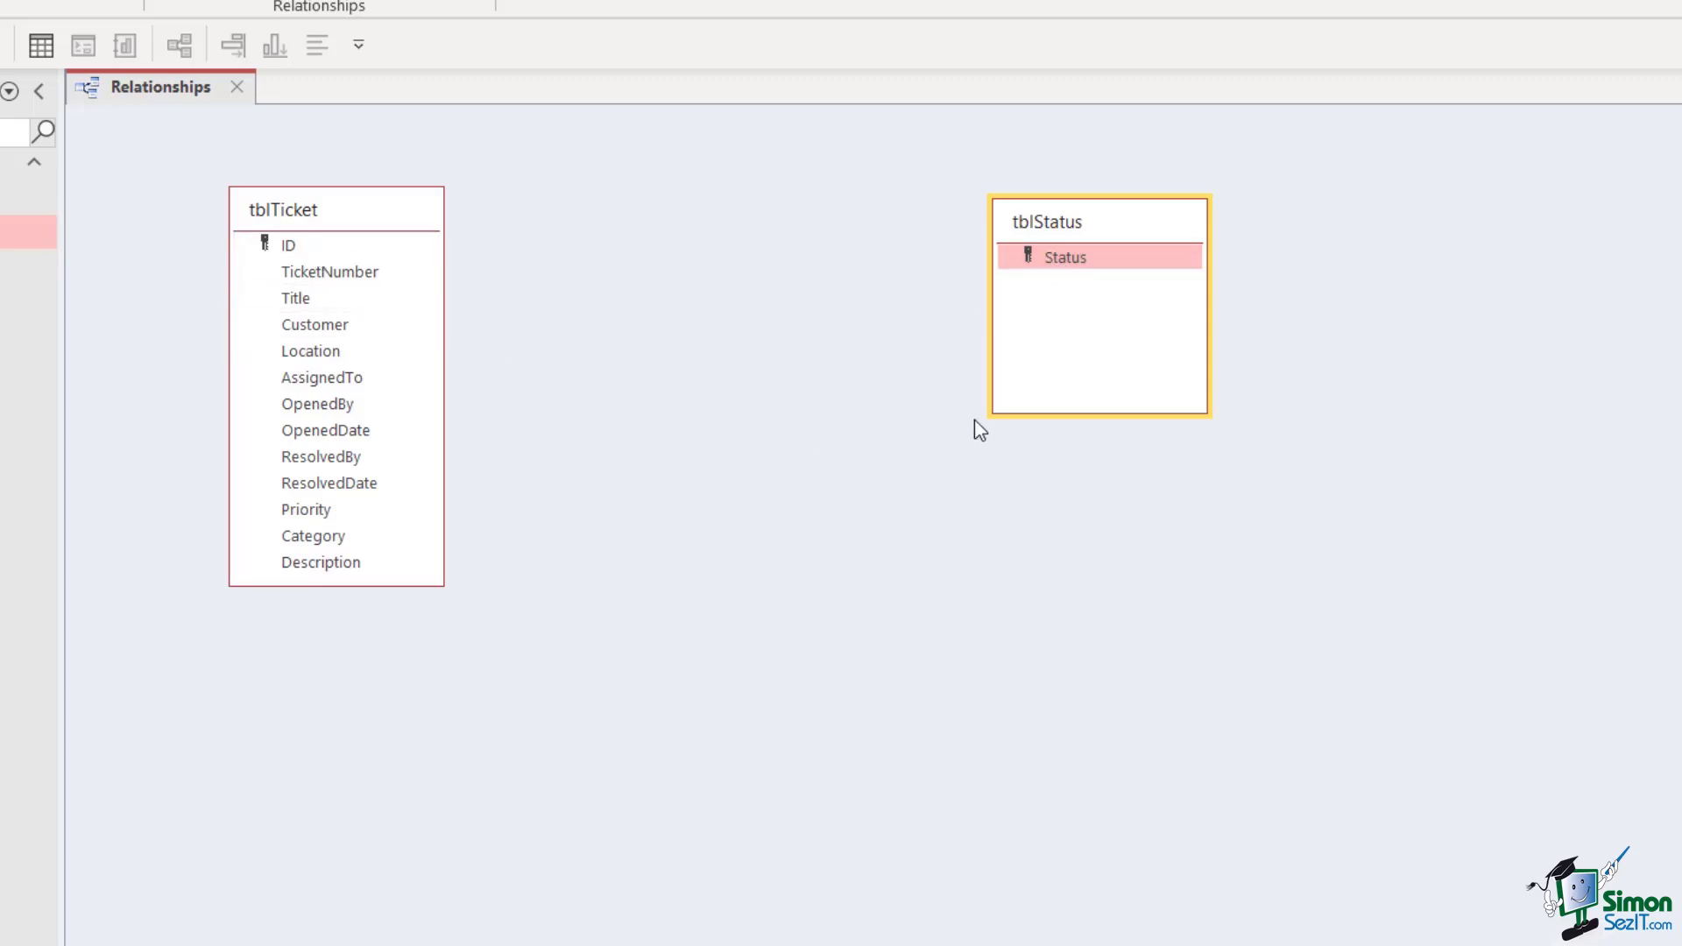